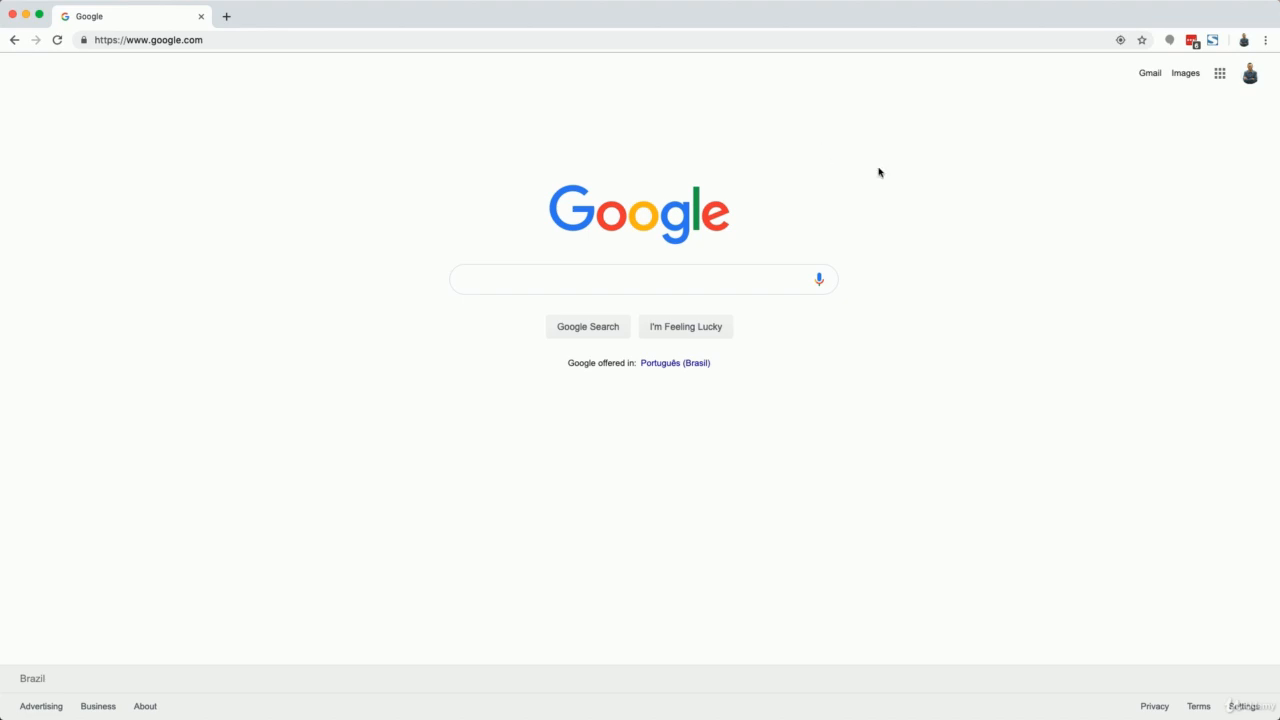
Search Google for "xampp" and open the Apache Friends website from the results.
click(486, 279)
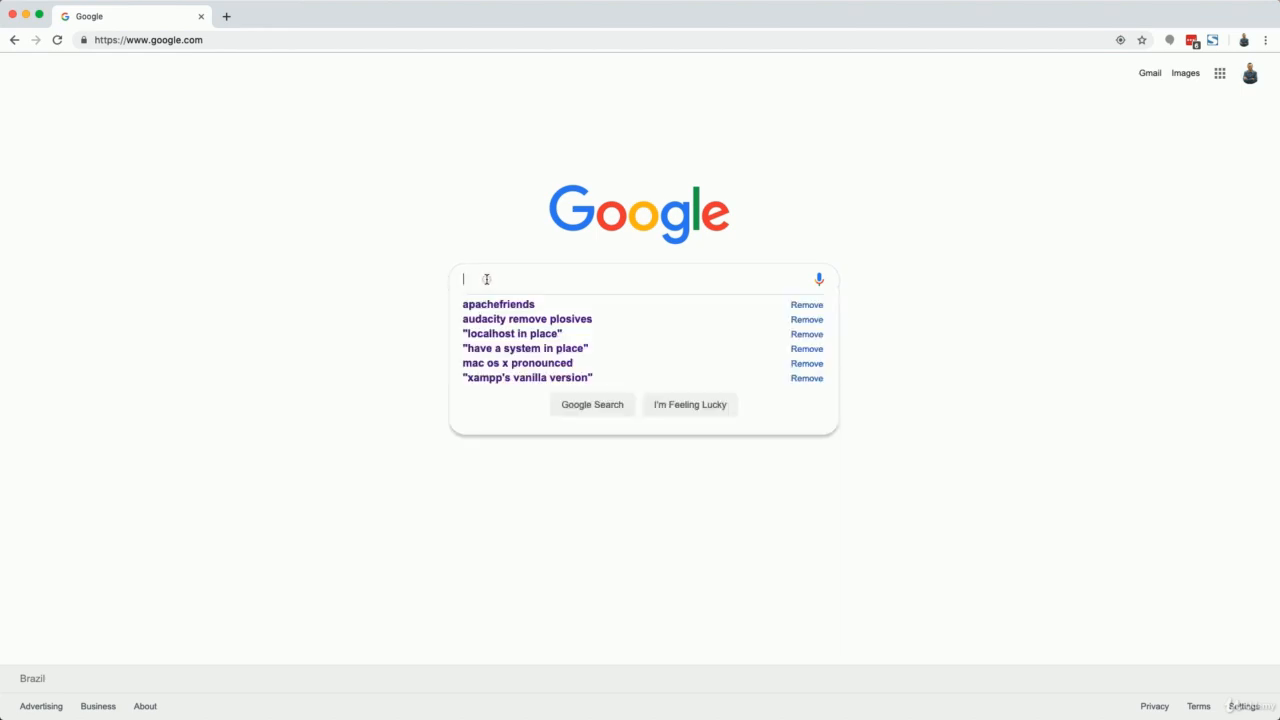
click(418, 258)
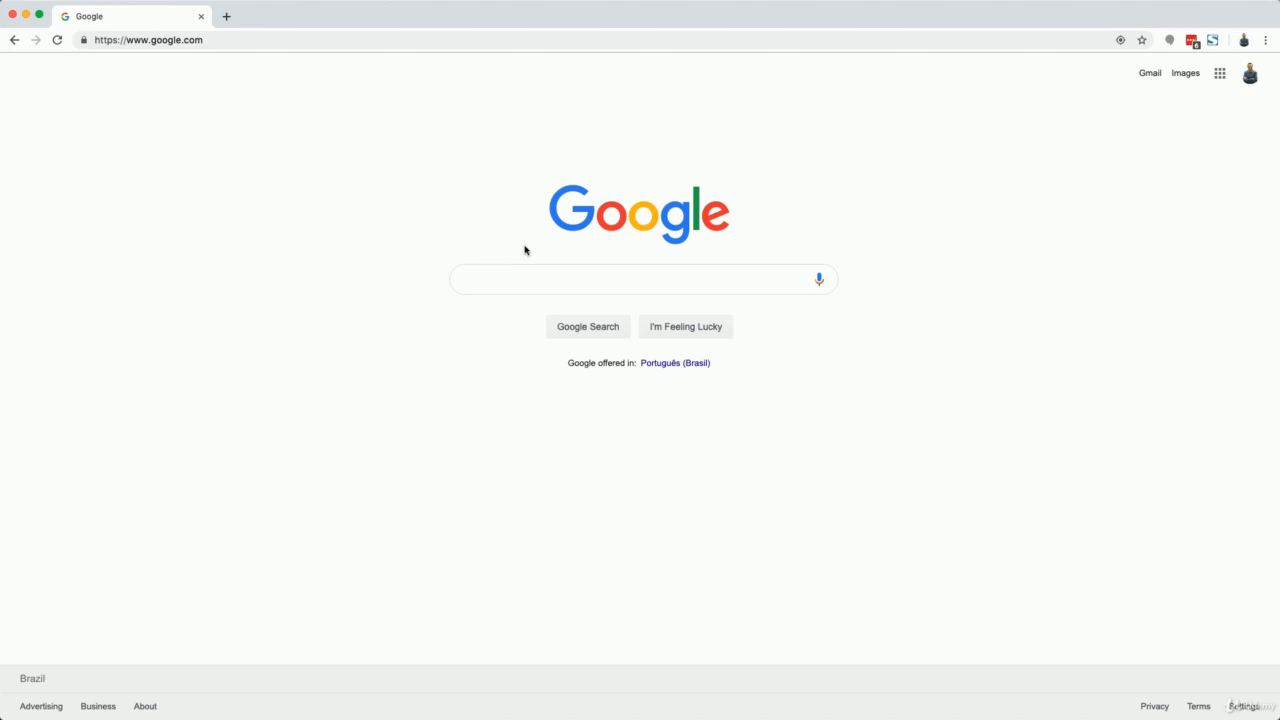
click(496, 276)
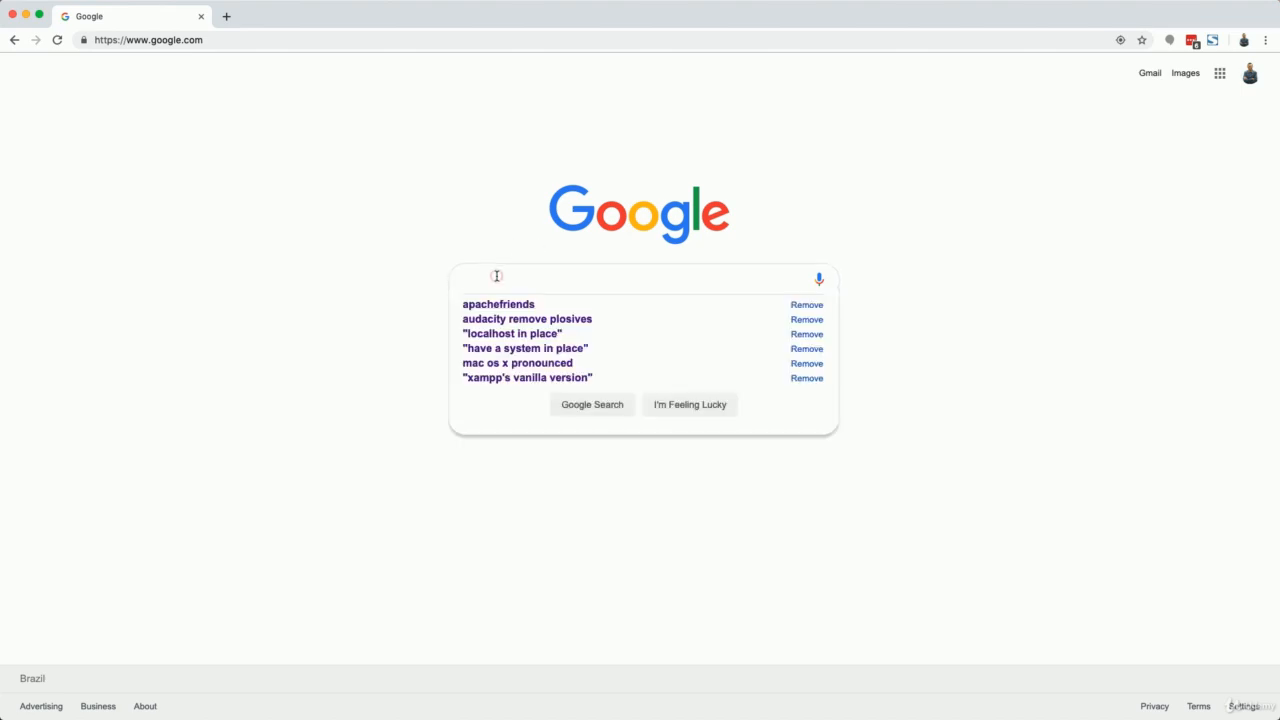
text(xampp)
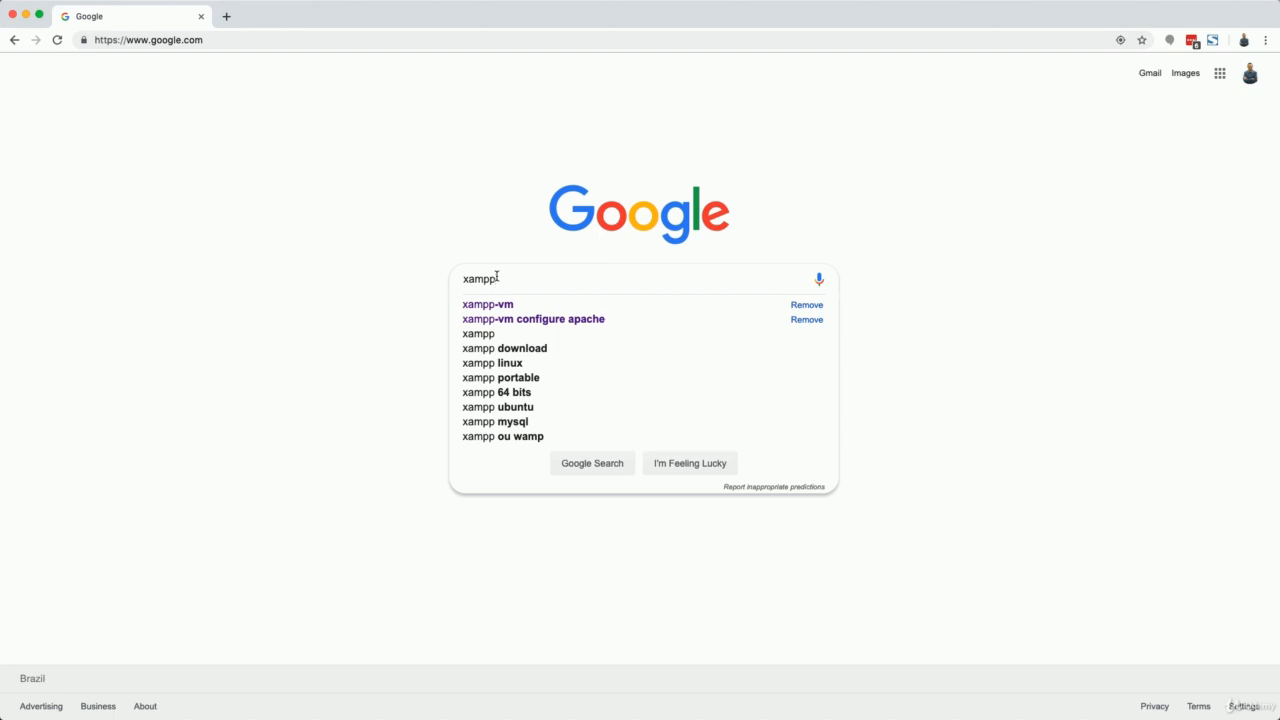
key(Return)
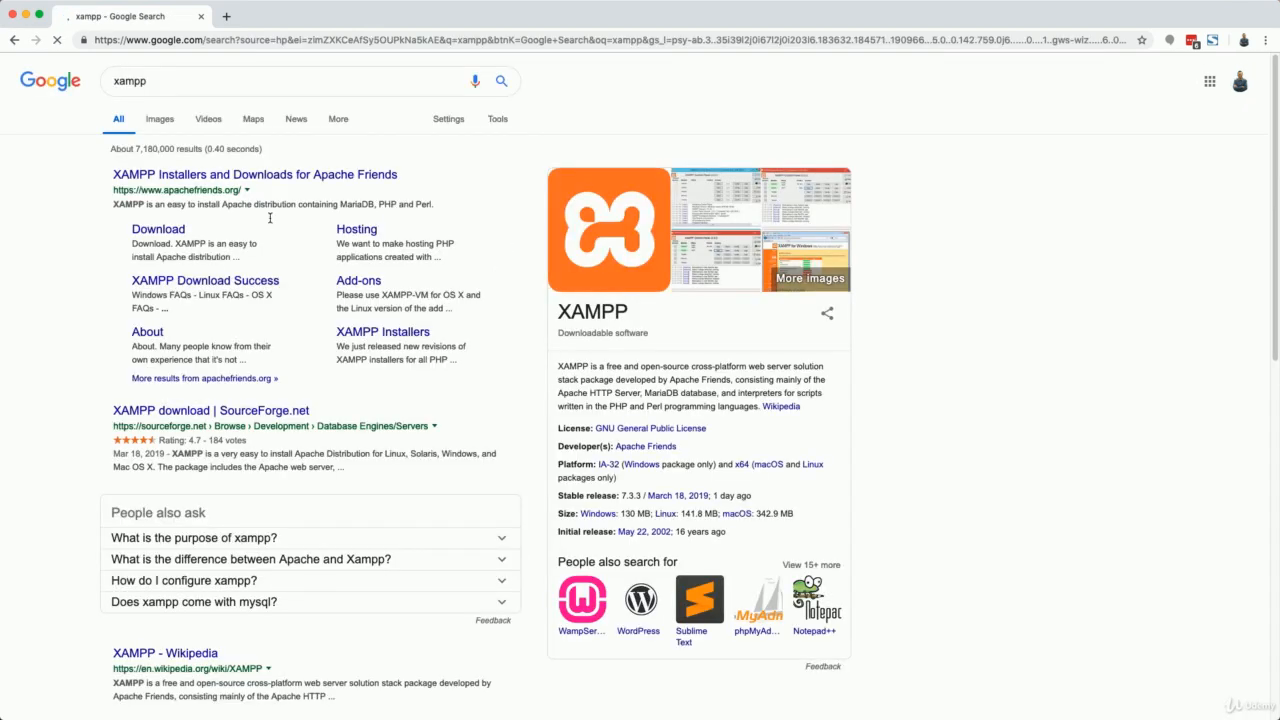
click(150, 190)
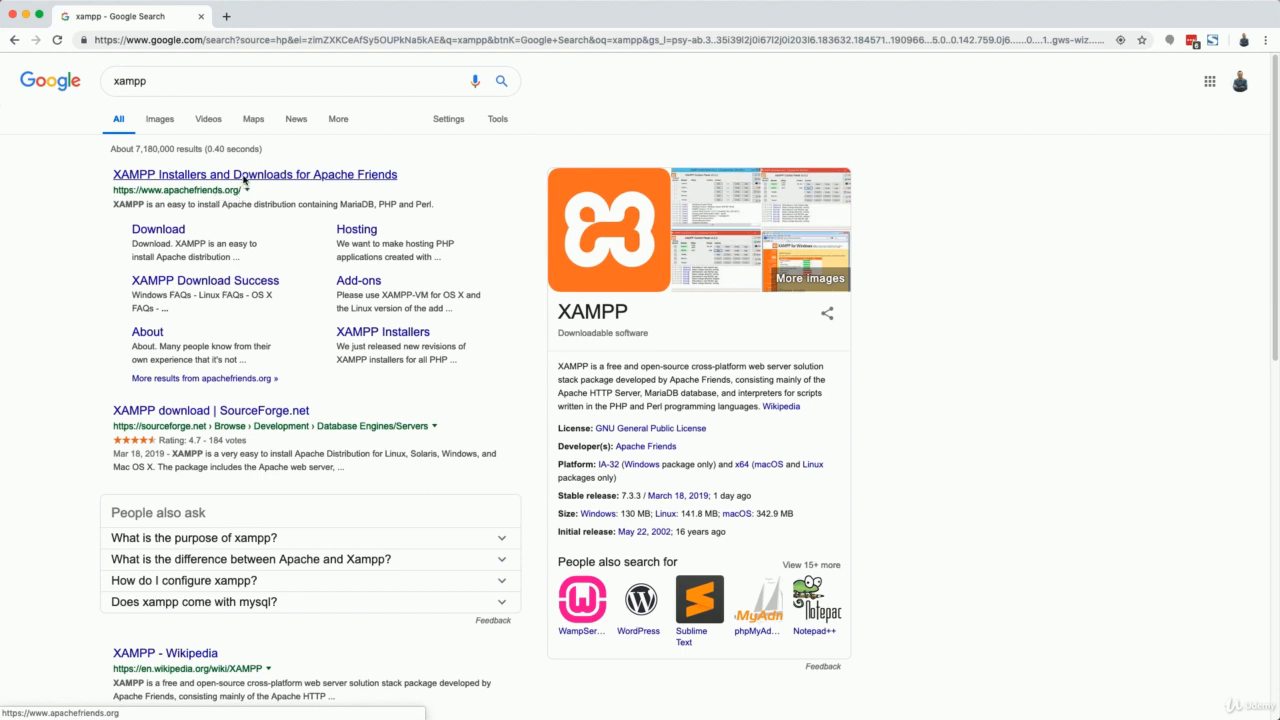
click(245, 184)
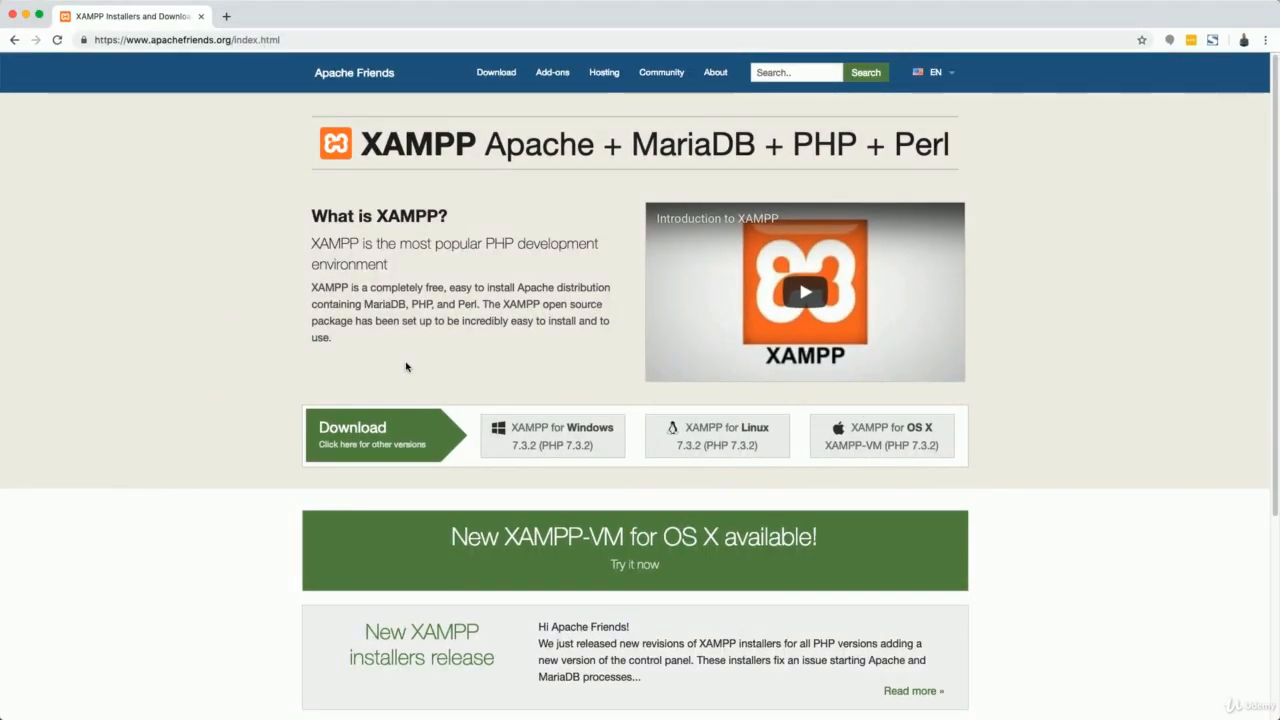
Open the page with all XAMPP versions and save the OS X 7.3.2 / PHP 7.3.2 installer in the Downloads folder.
click(369, 446)
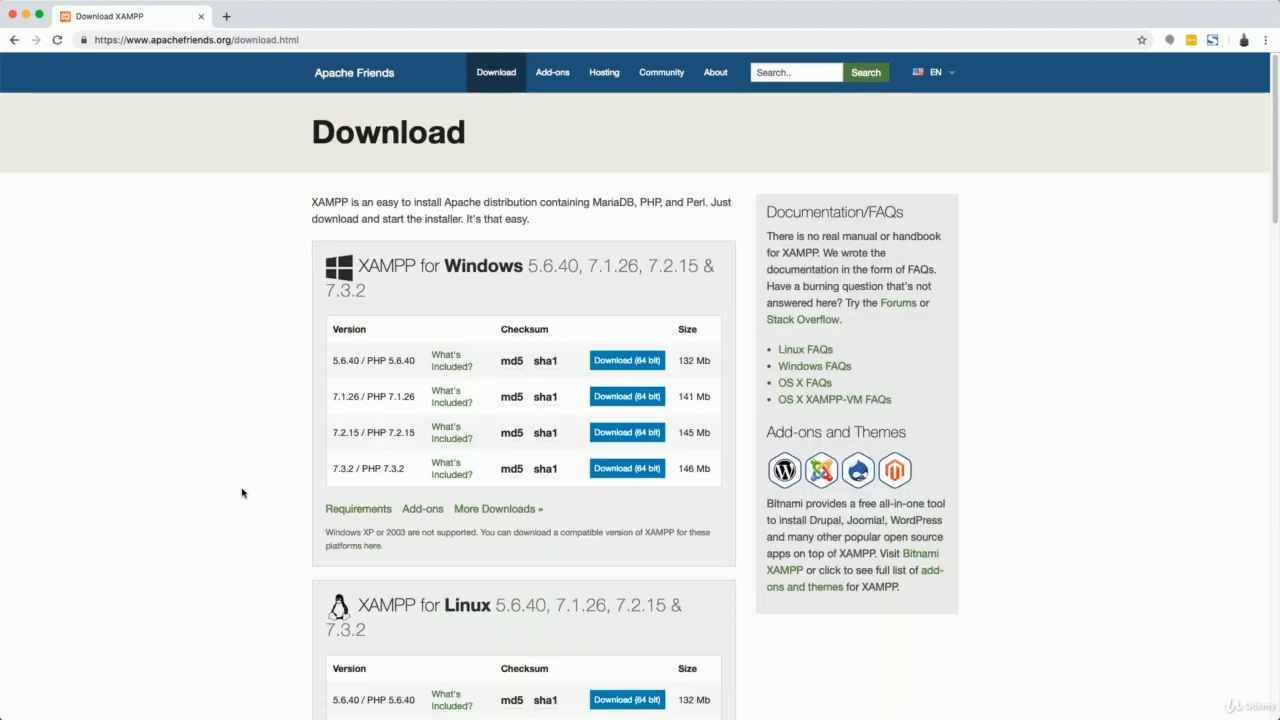
scroll(240, 491, down, 5)
scroll(241, 492, up, 3)
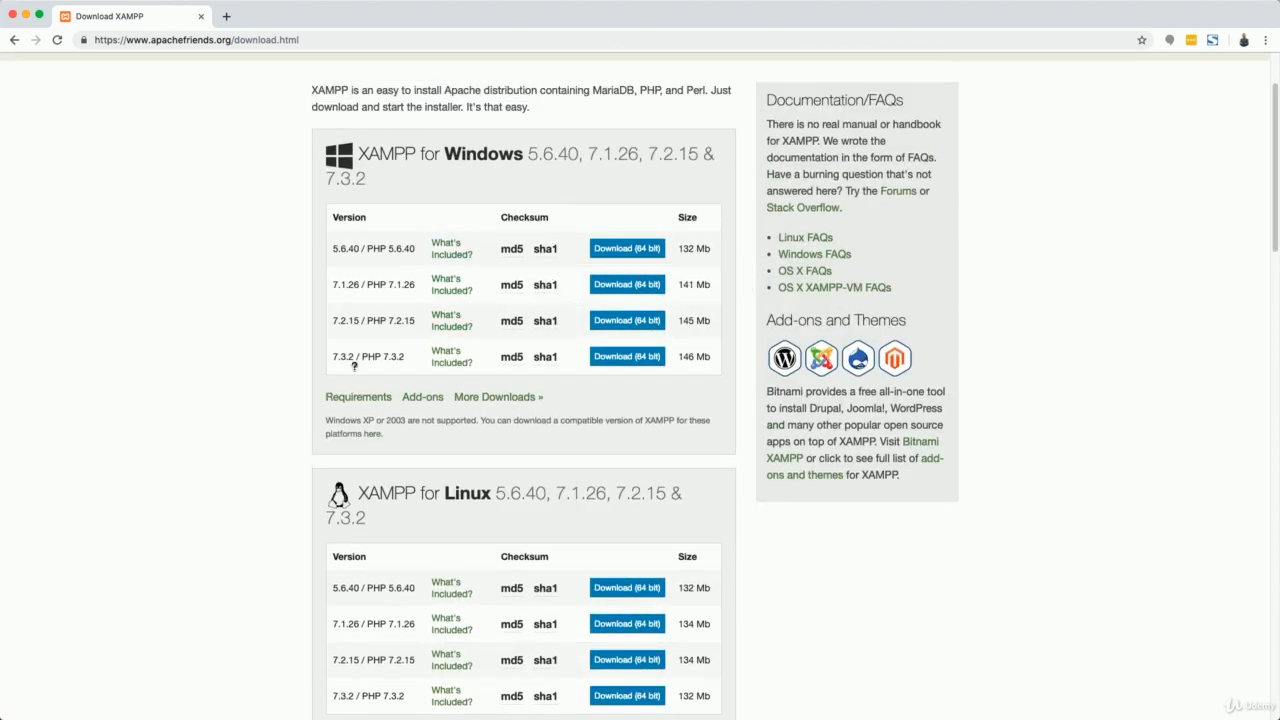
scroll(272, 478, down, 5)
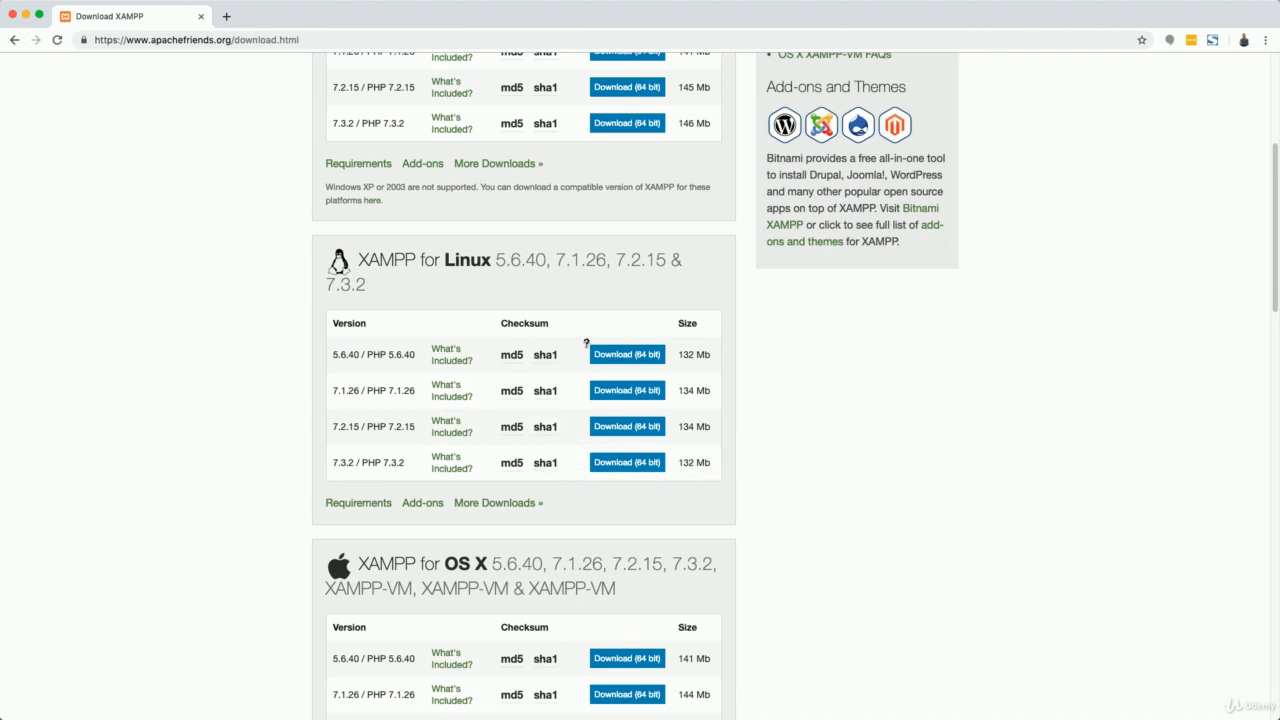
scroll(225, 393, down, 7)
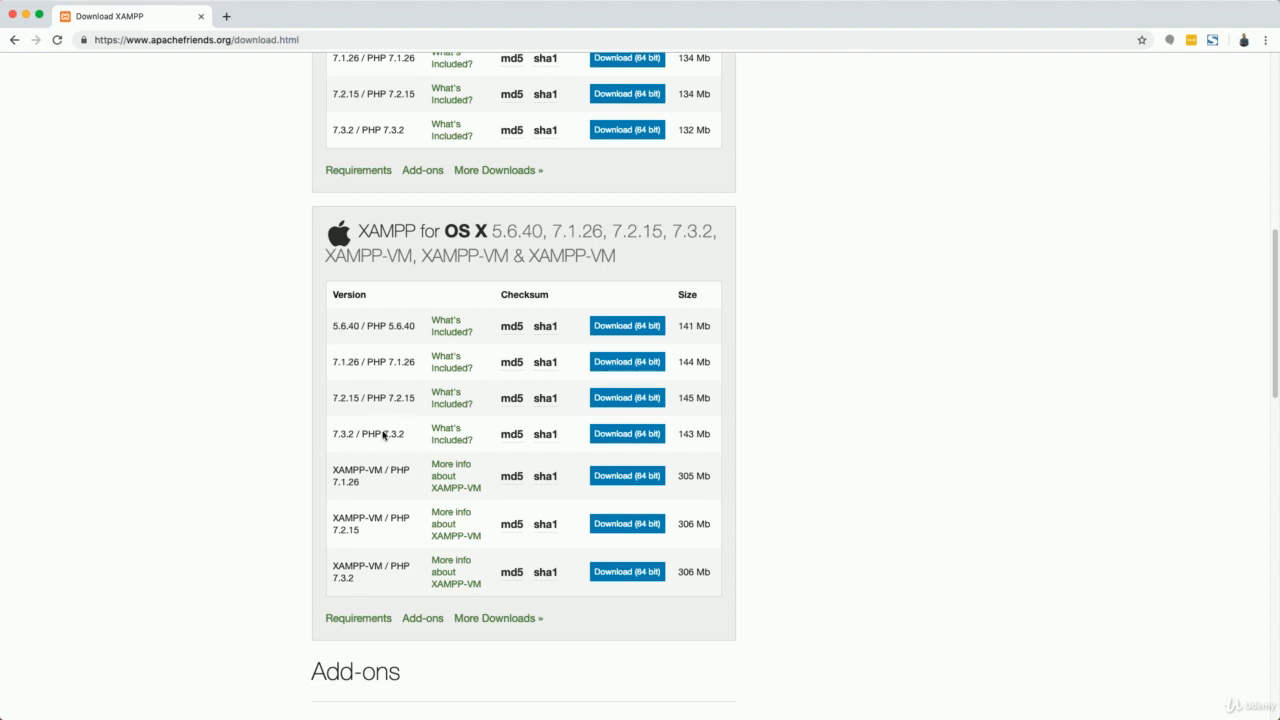
click(630, 432)
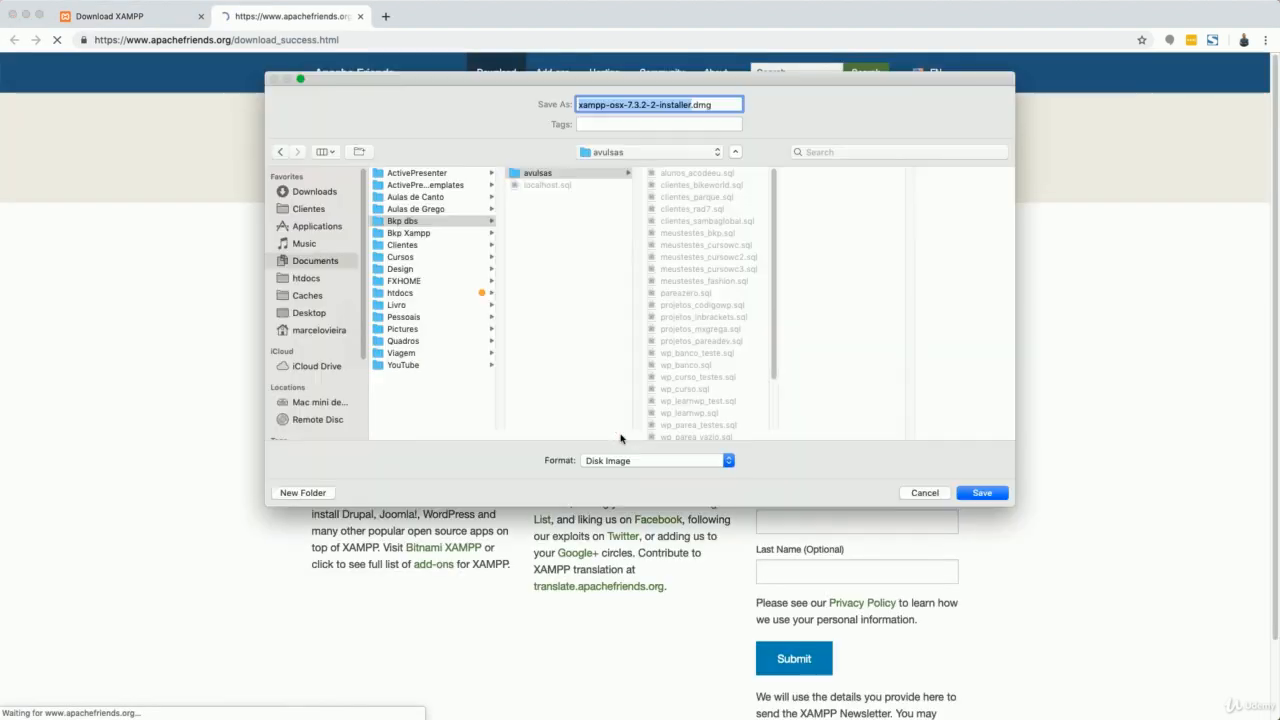
click(315, 191)
click(982, 493)
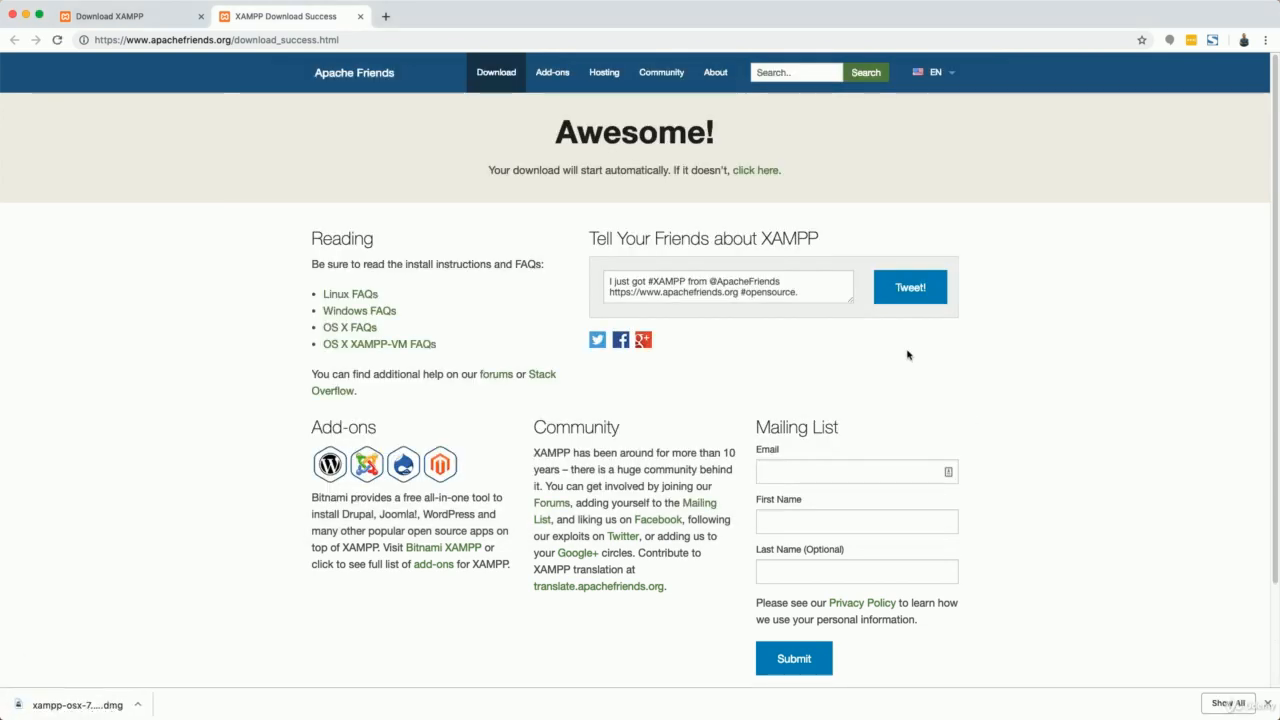
Show the downloaded XAMPP installer in Finder and open the disk image xampp-osx-7.3.2-2-installer.dmg.
click(137, 705)
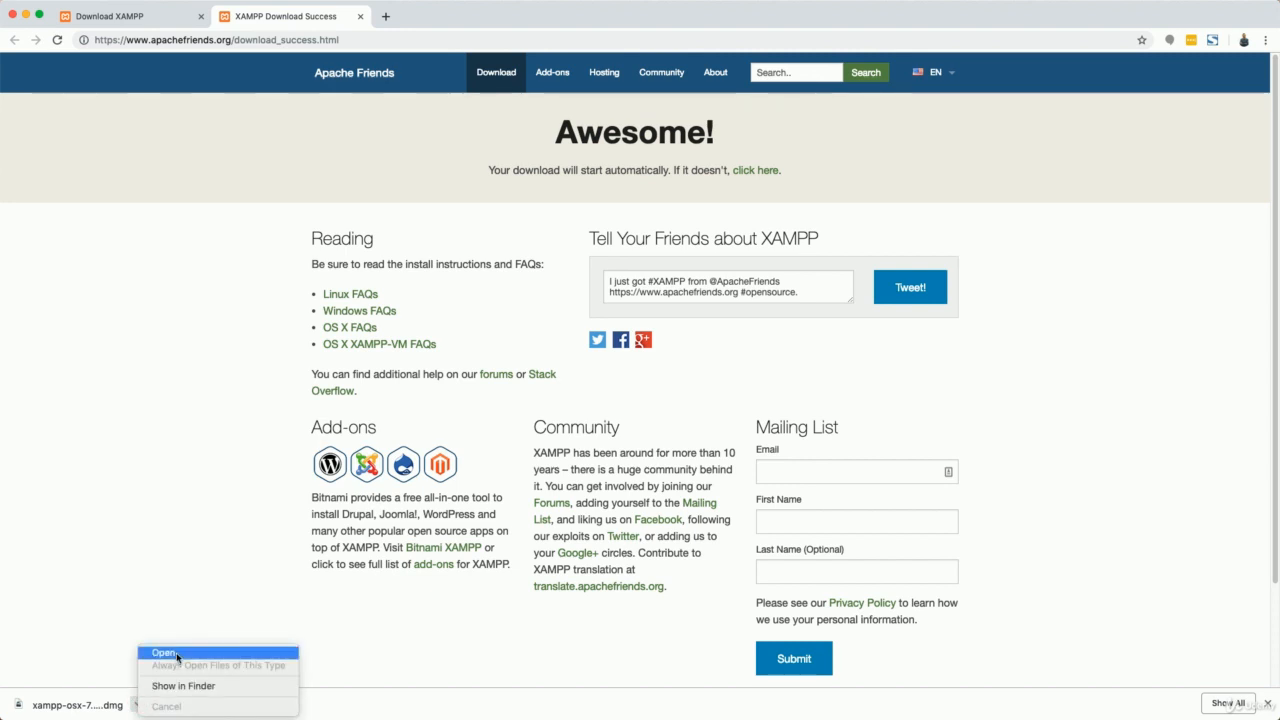
click(184, 686)
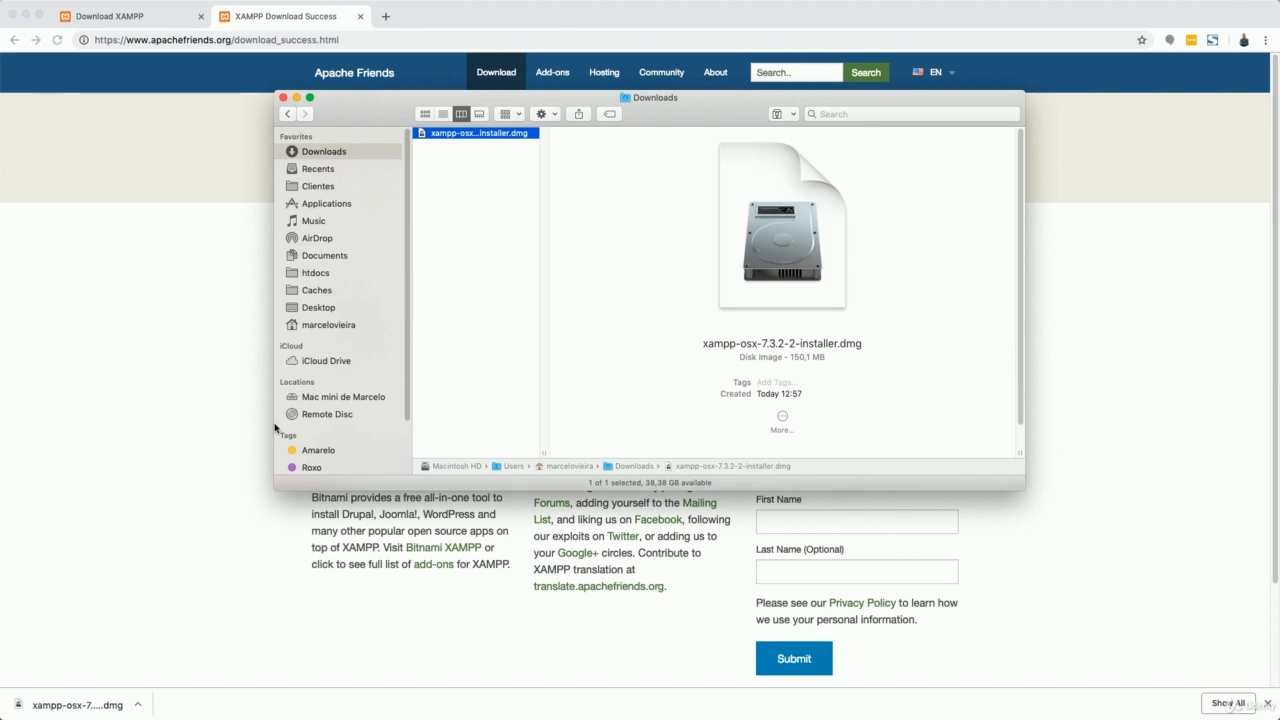
click(468, 136)
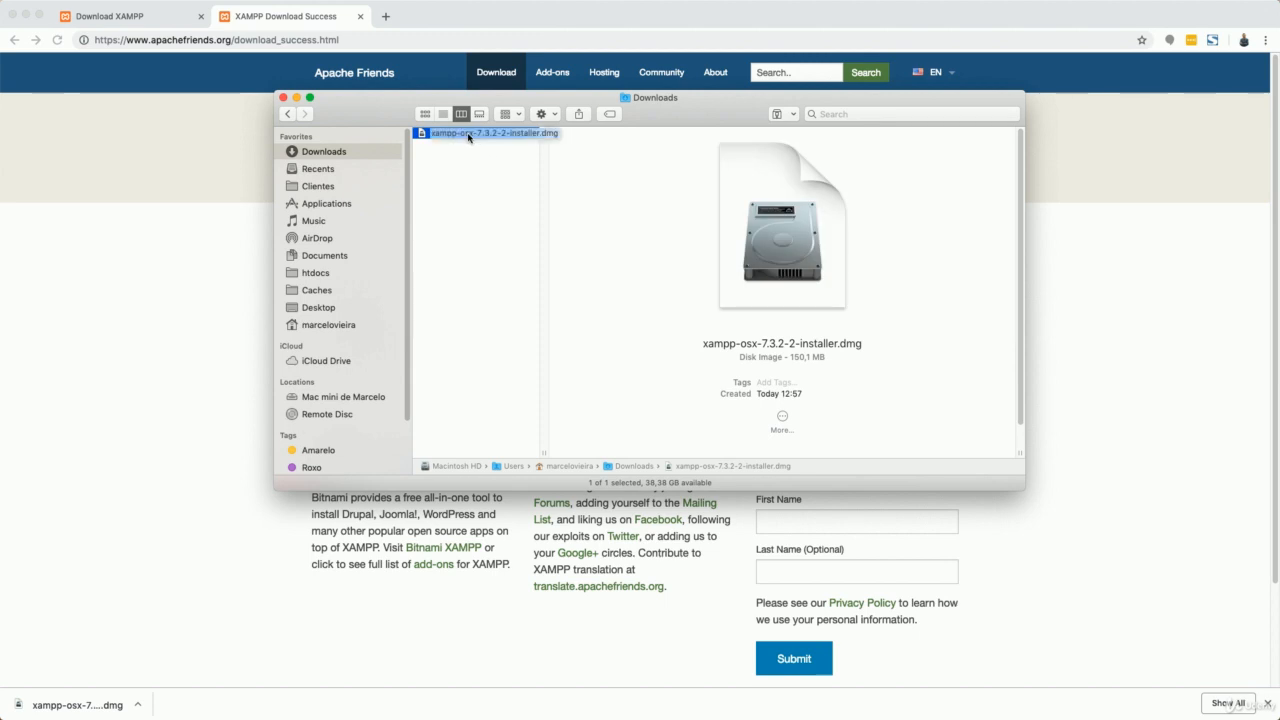
double_click(469, 137)
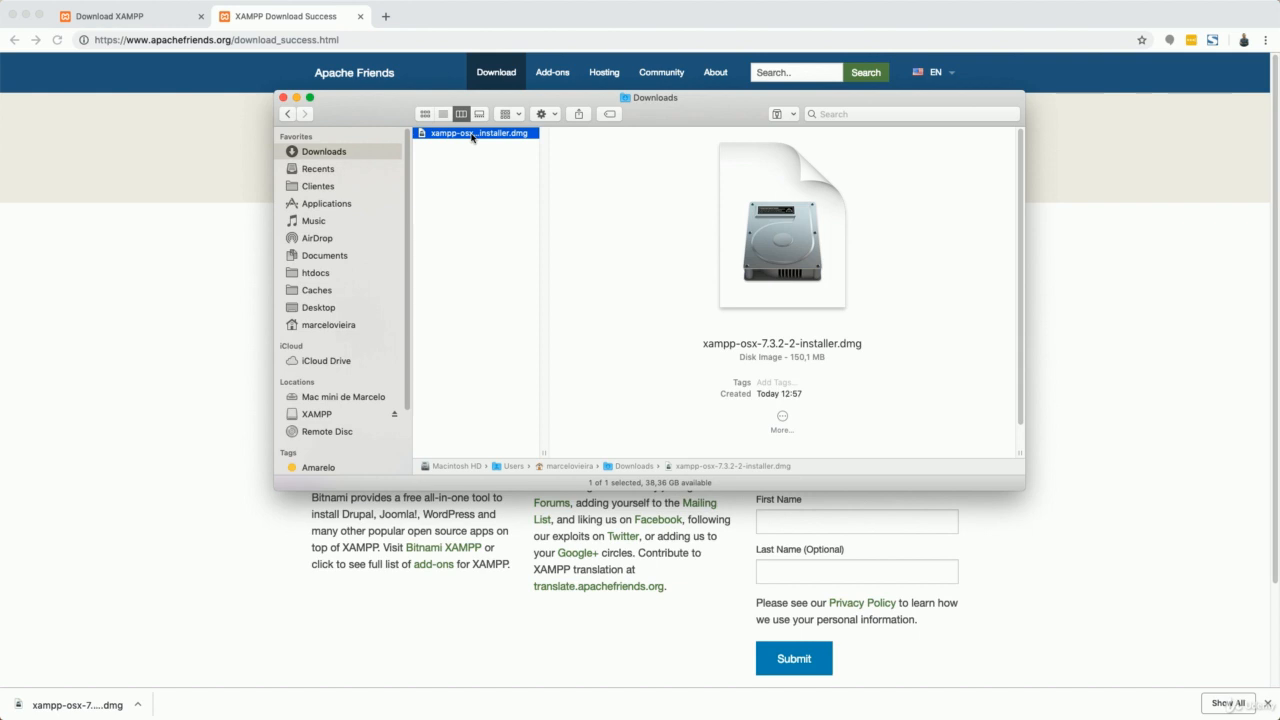
double_click(472, 135)
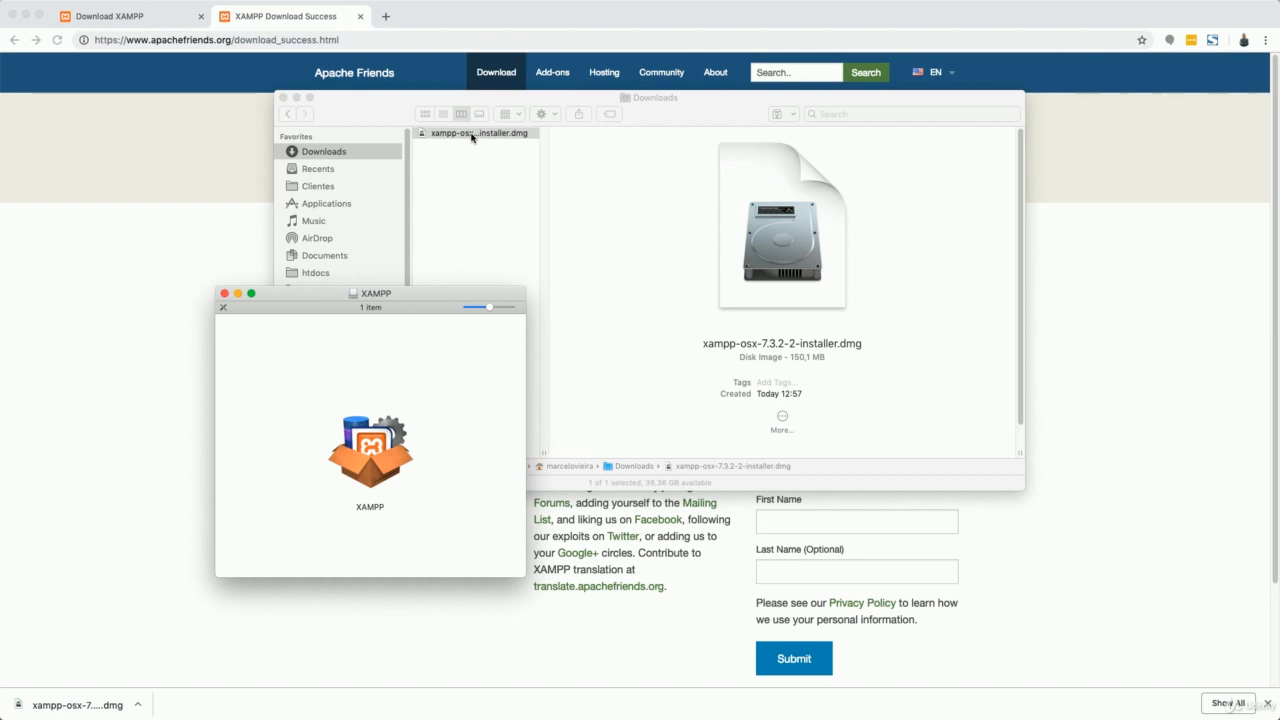
Launch the XAMPP installer from the disk image, allow it to open, and authorize it with the account password.
click(373, 449)
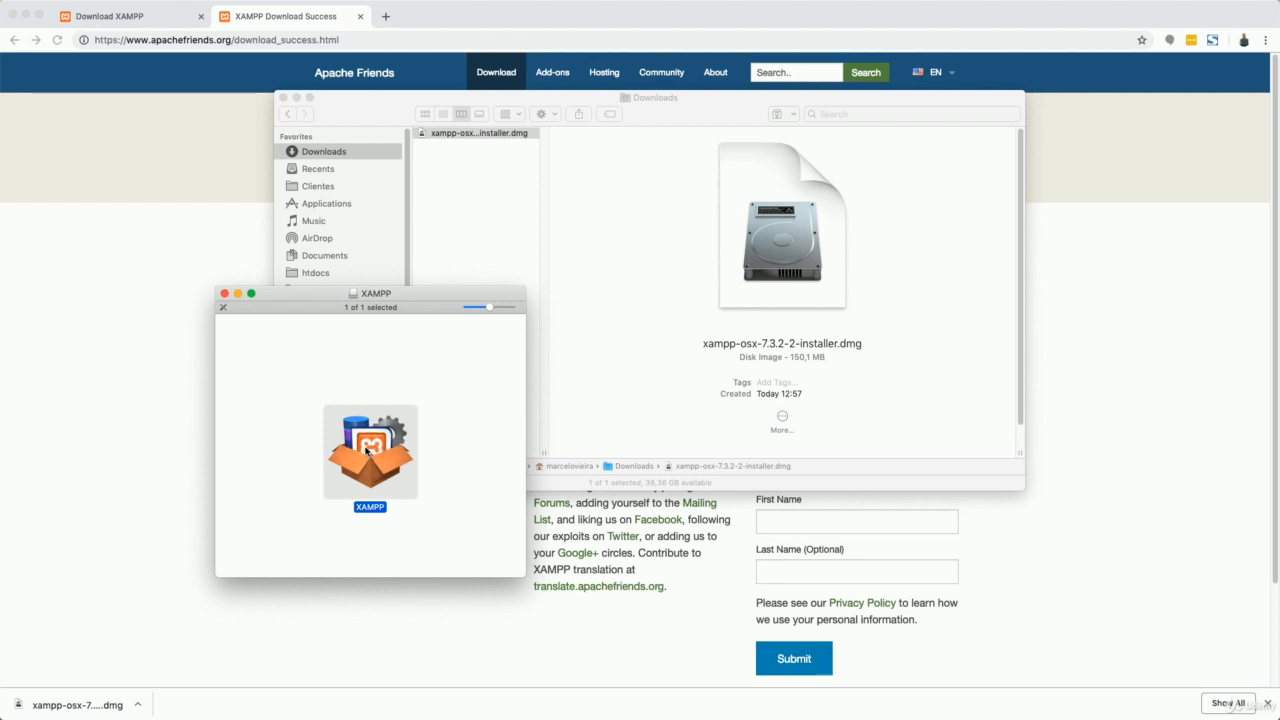
double_click(367, 451)
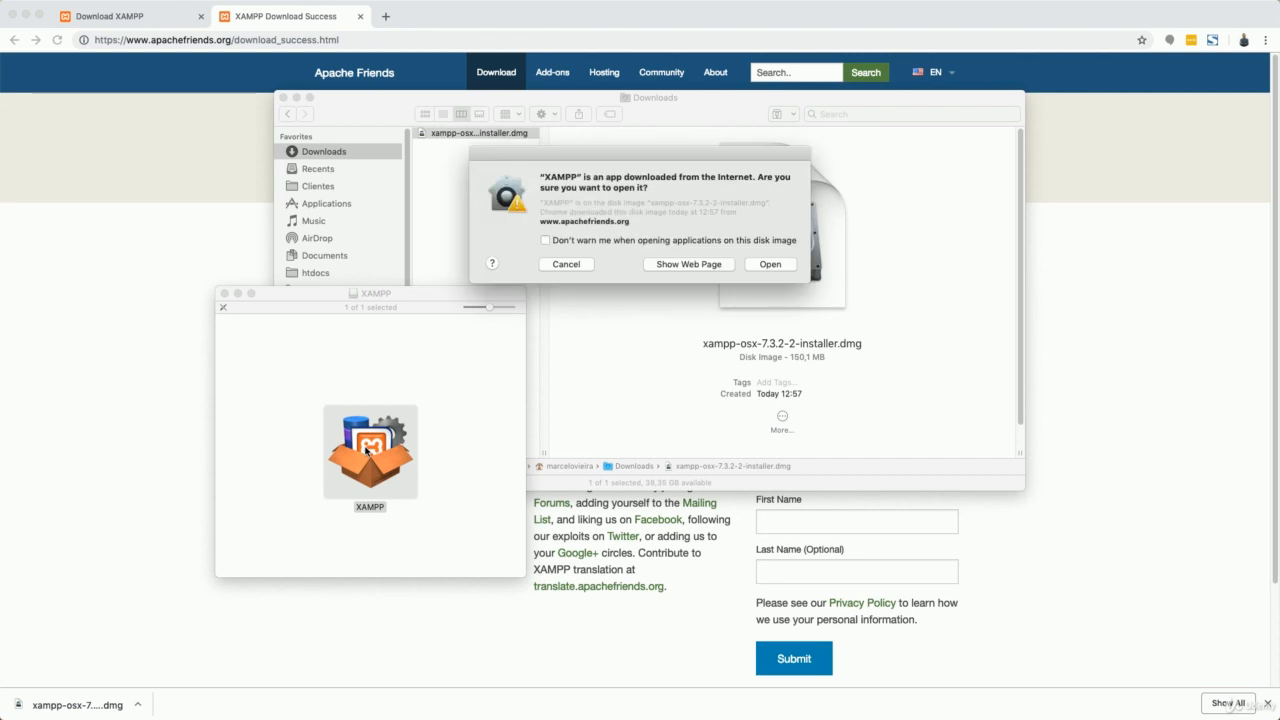
click(768, 265)
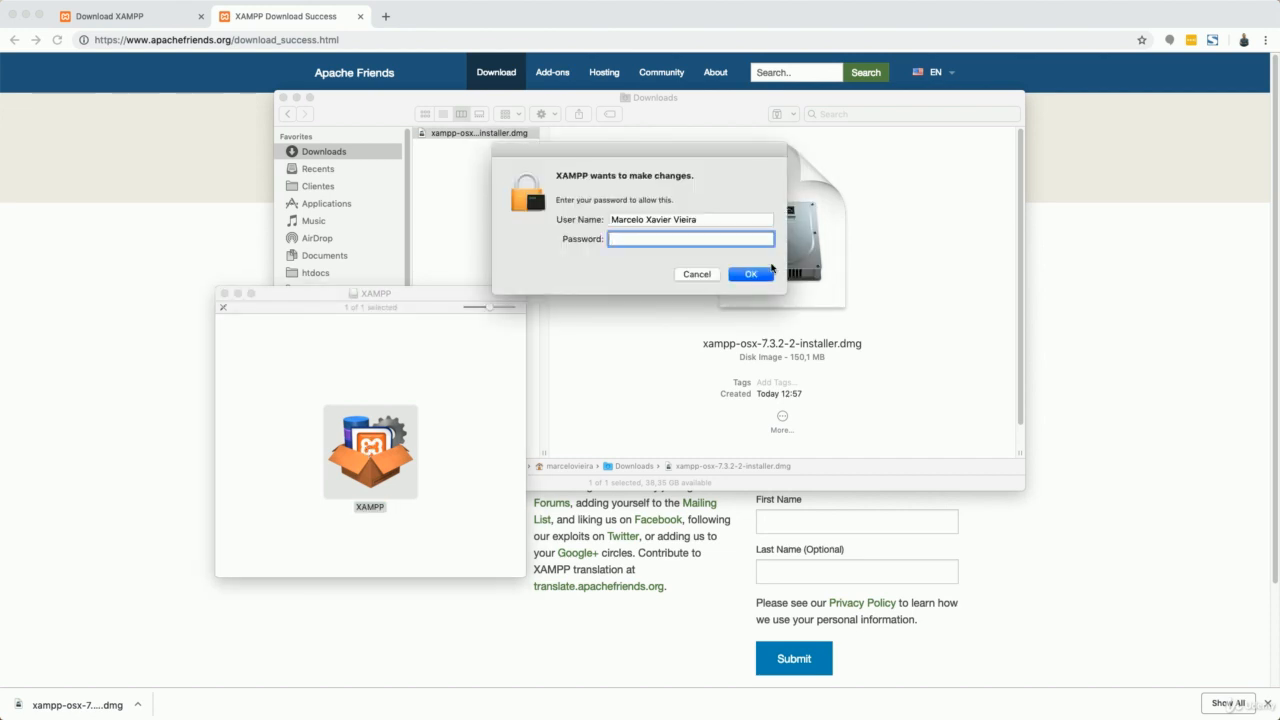
text(••••••••••)
click(752, 275)
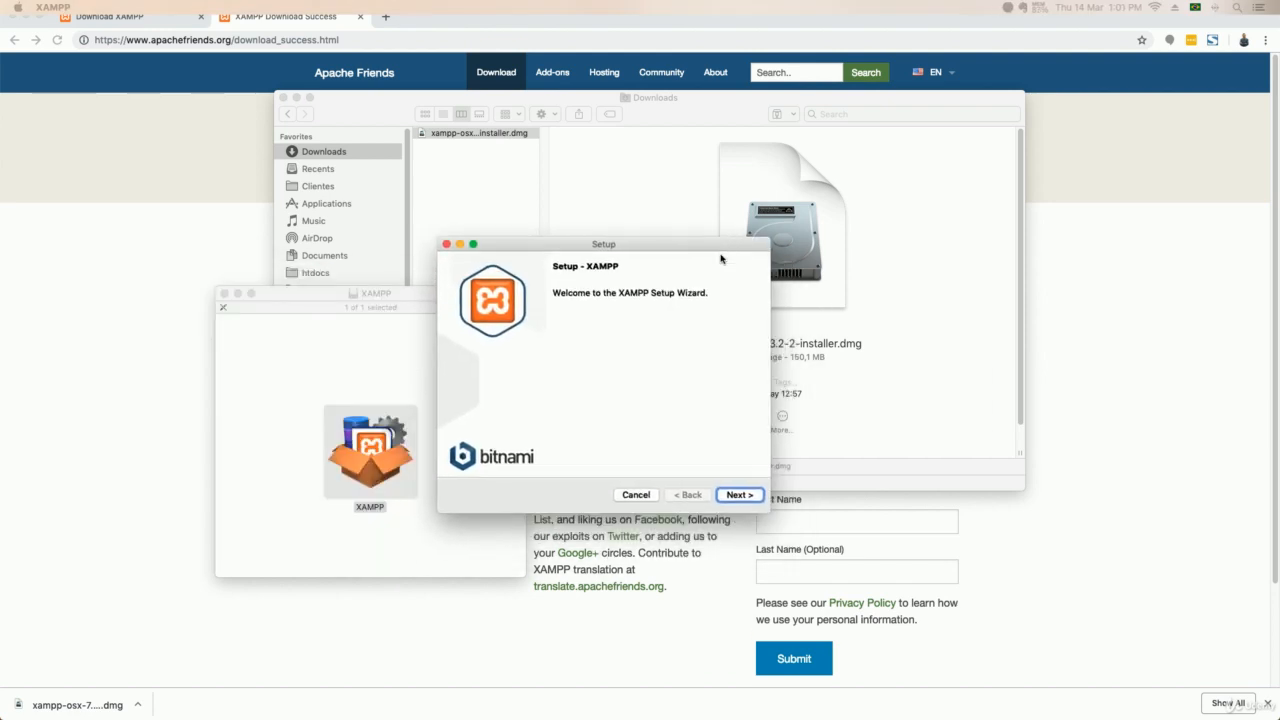
Install XAMPP to the default directory with the Bitnami information option turned off, and finish the setup without launching XAMPP.
click(732, 486)
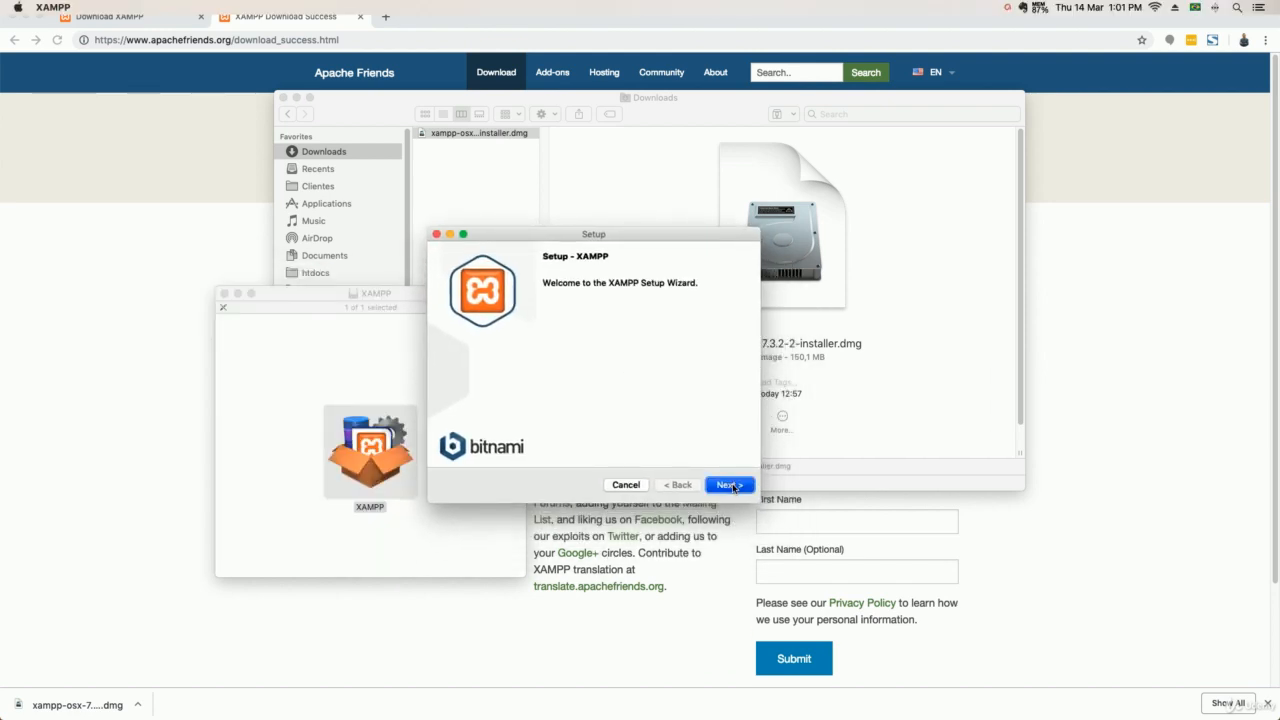
click(730, 486)
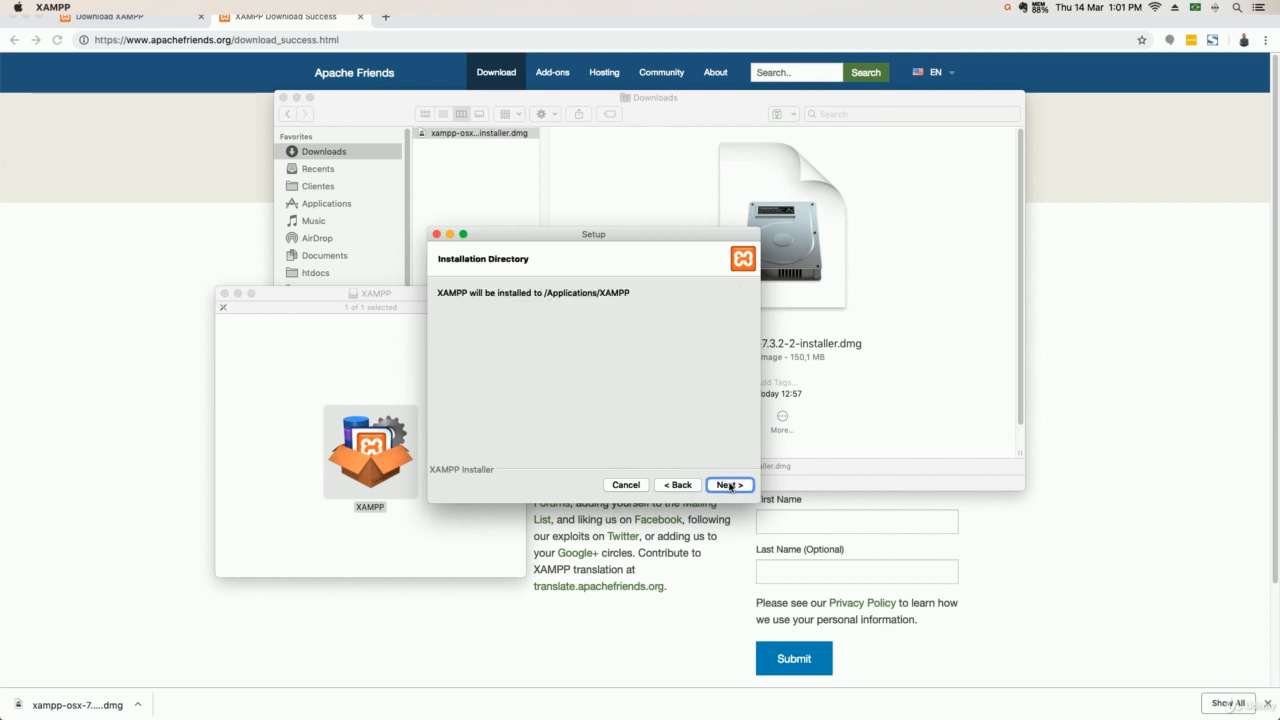
click(730, 486)
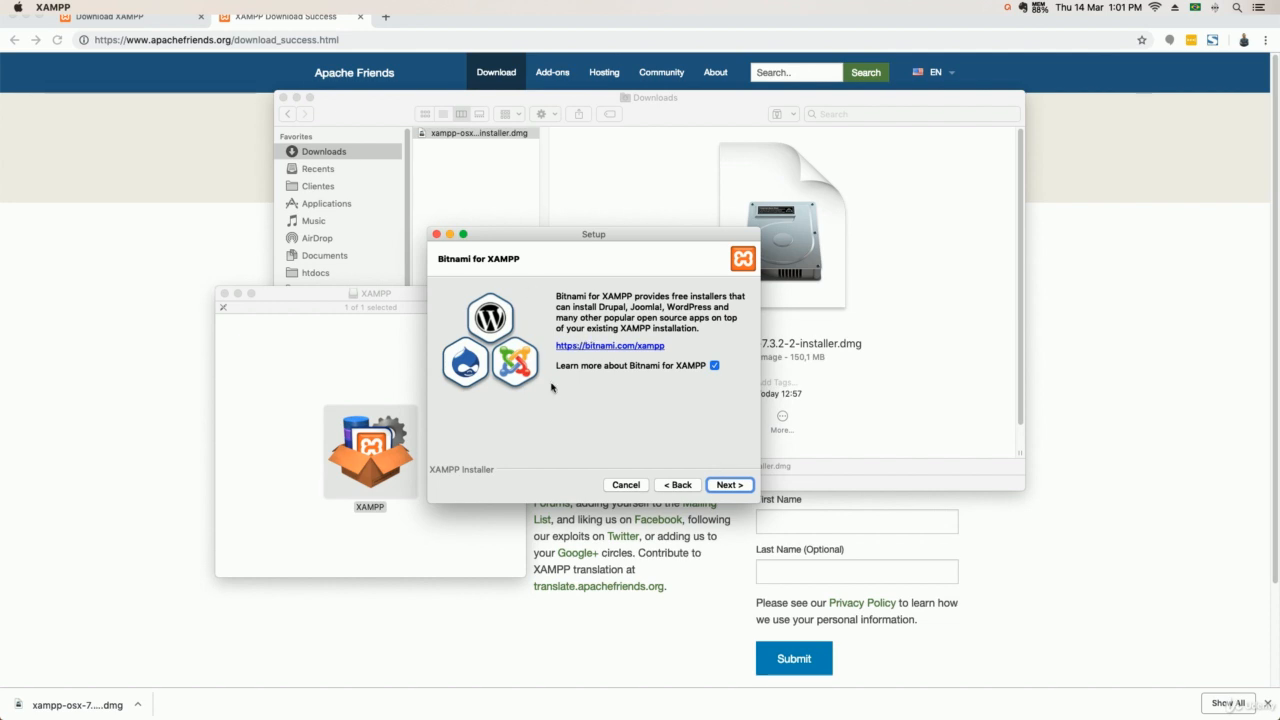
click(715, 366)
click(733, 487)
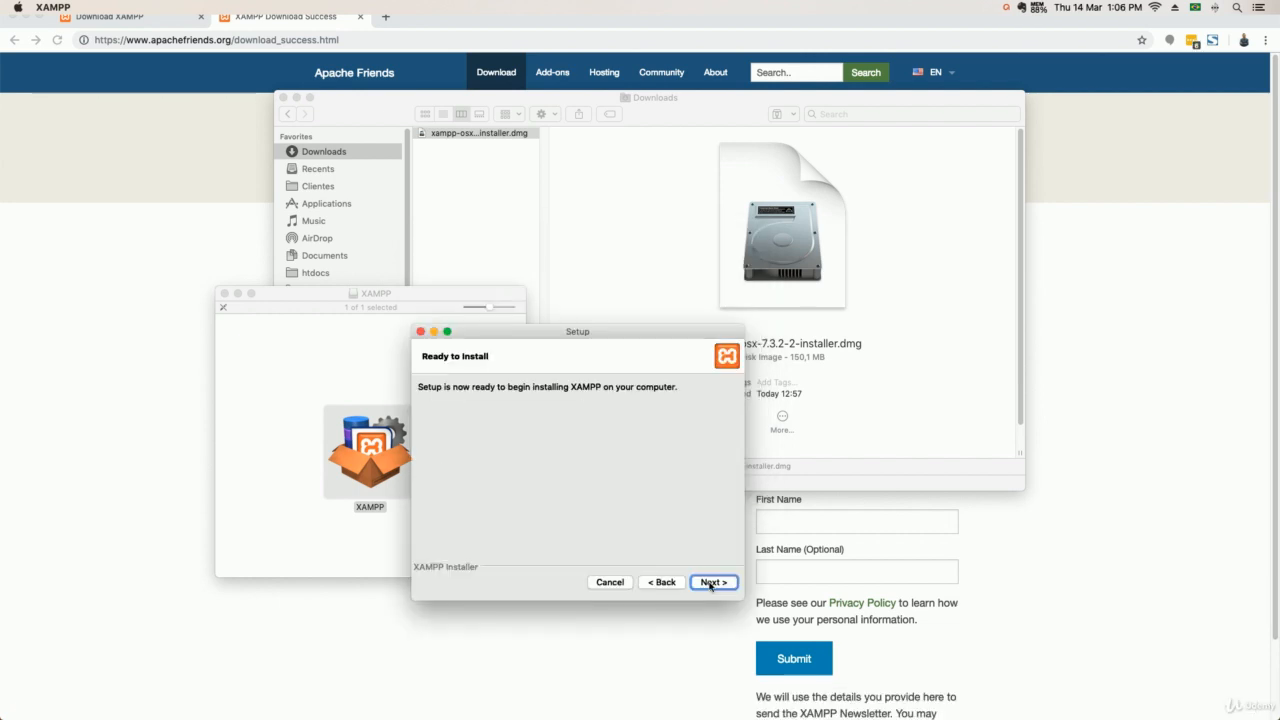
click(712, 583)
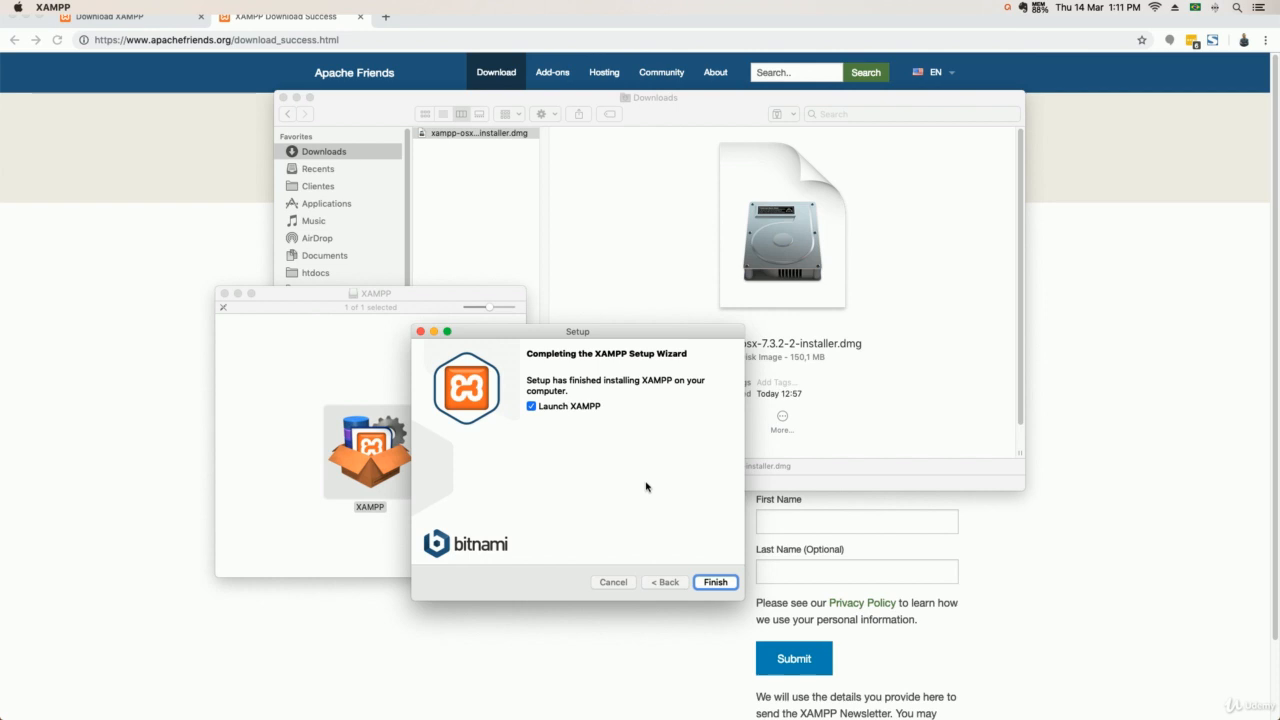
click(533, 408)
click(718, 585)
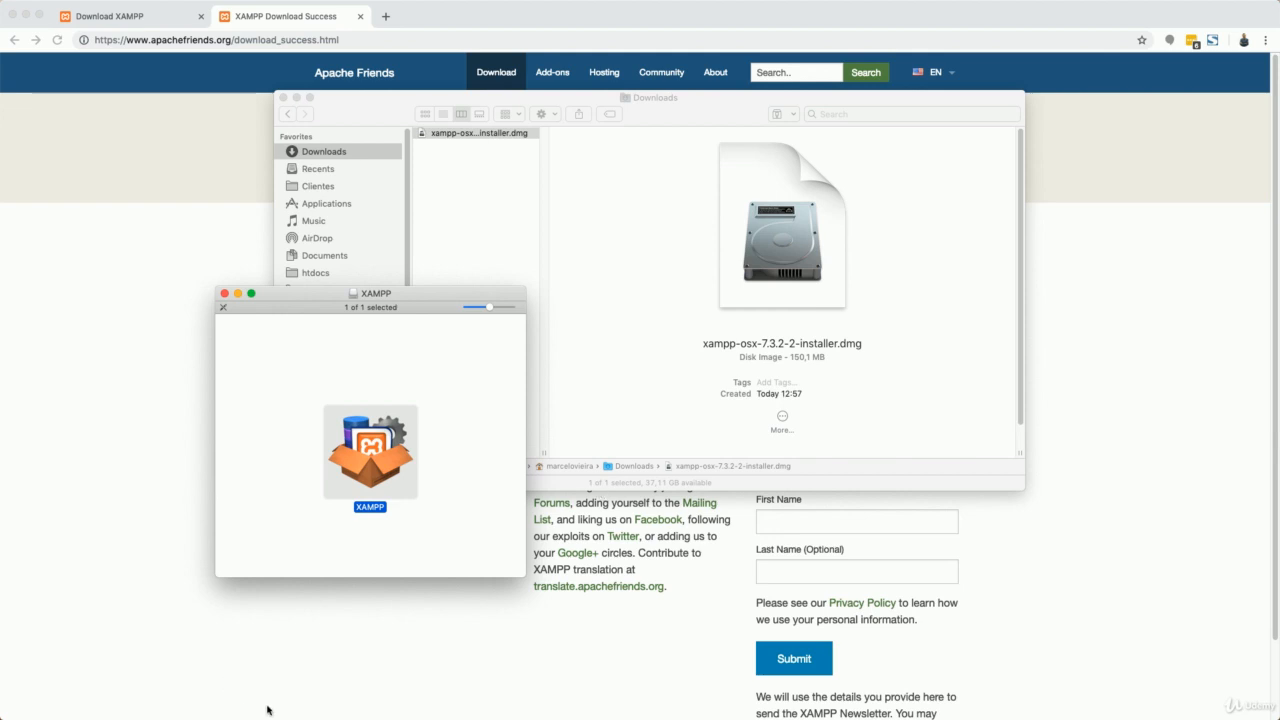
Launch manager-osx from the XAMPP (Other) folder in Launchpad.
click(233, 703)
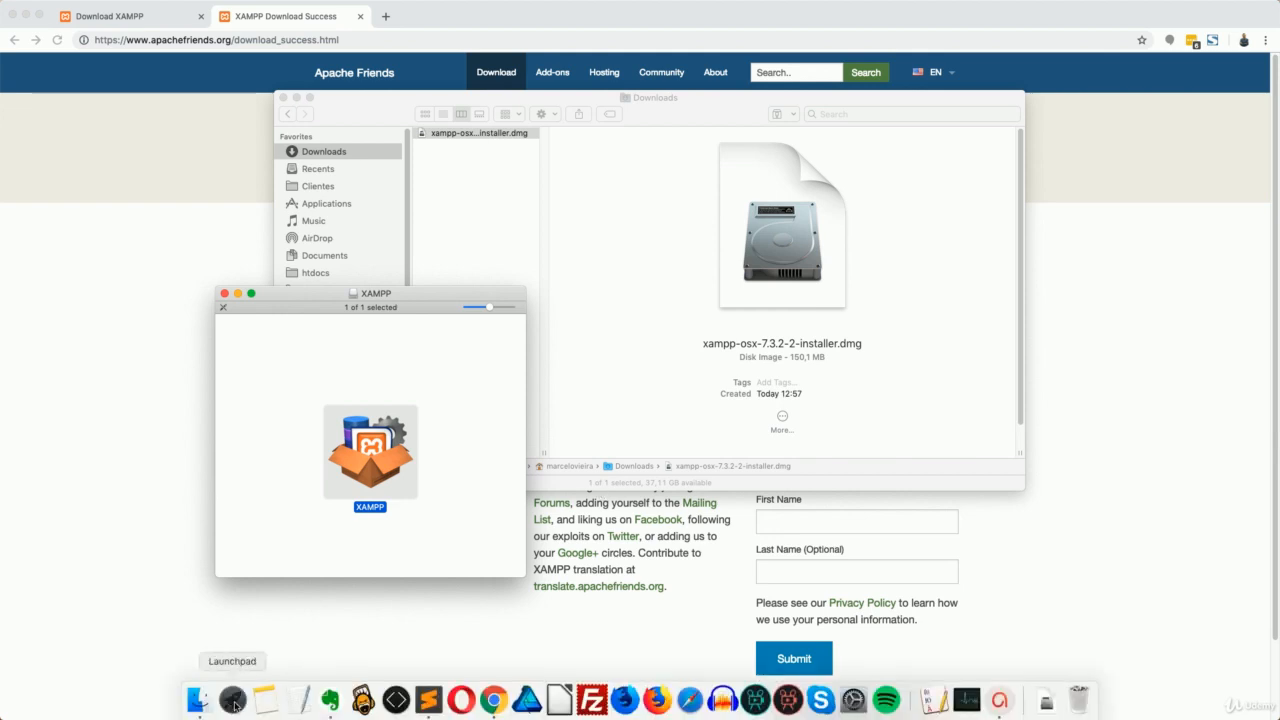
scroll(842, 588, right, 5)
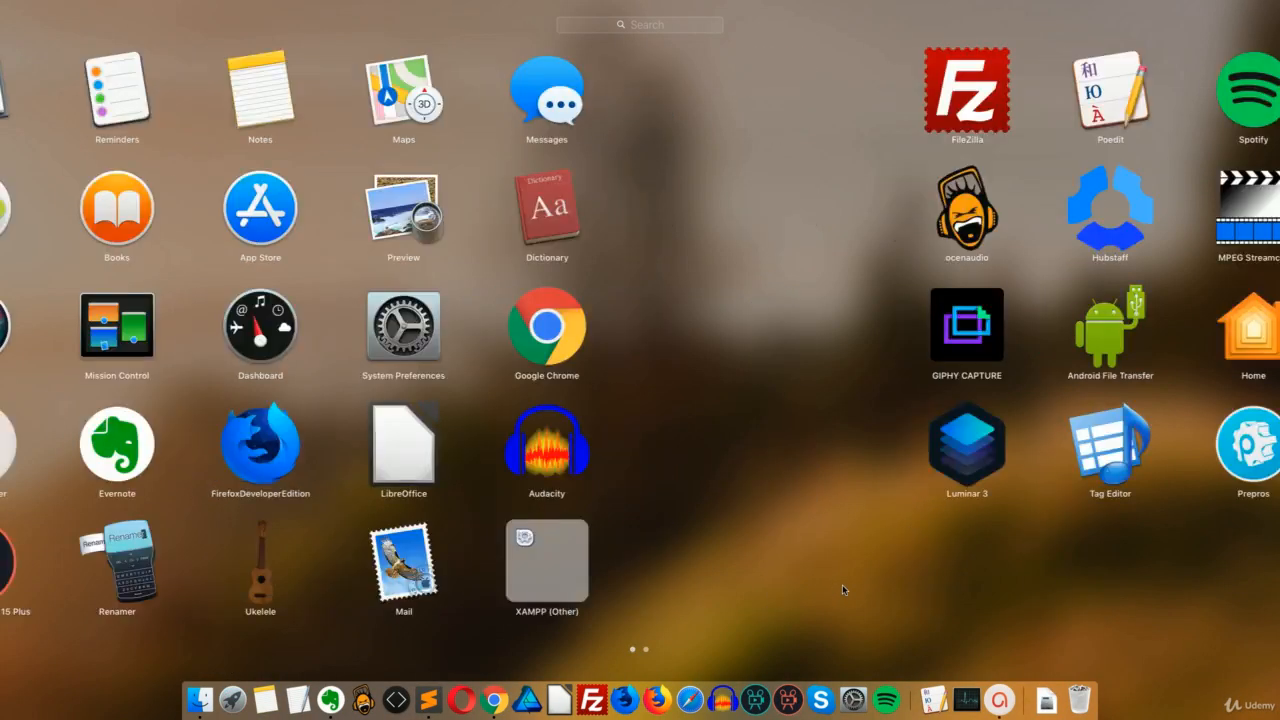
scroll(842, 588, left, 5)
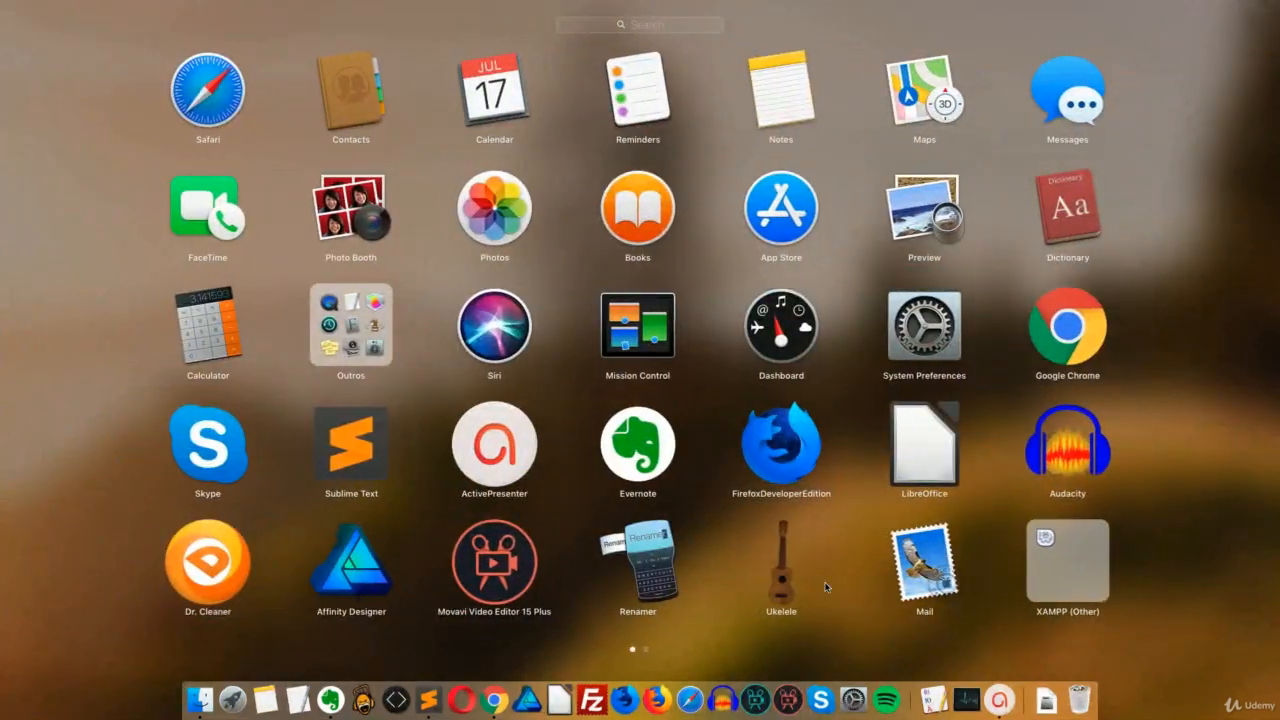
click(1050, 563)
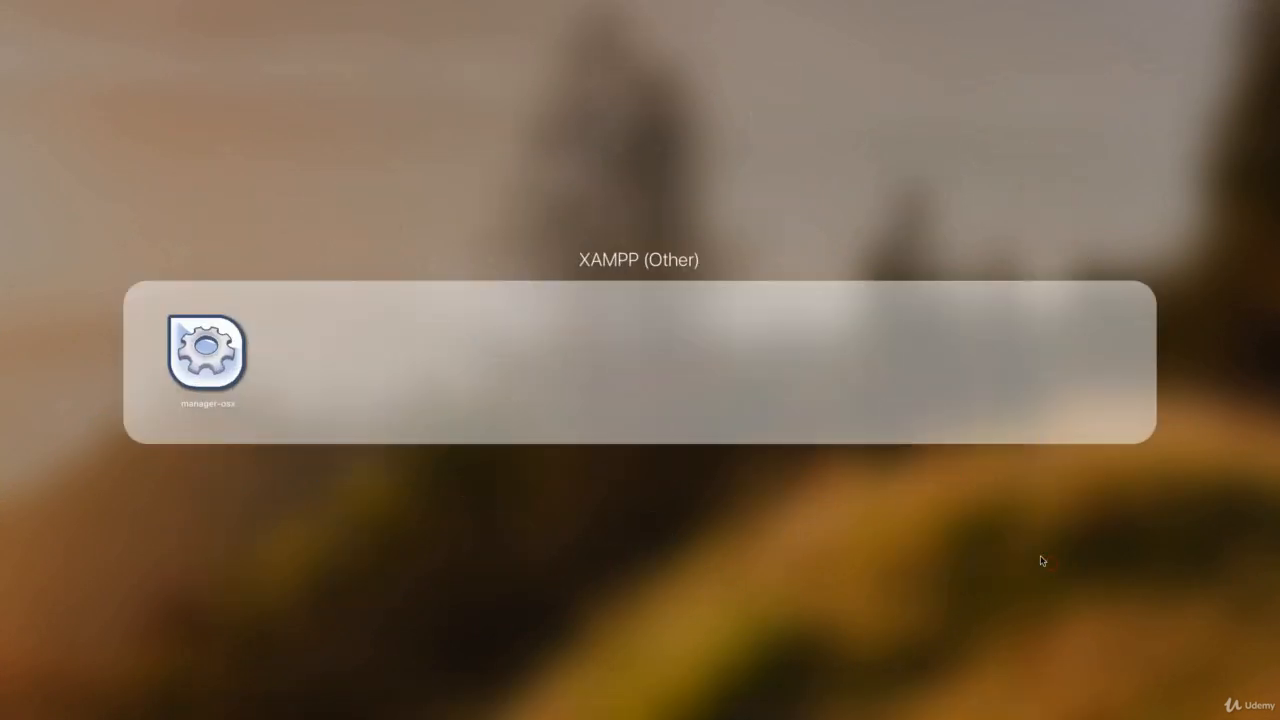
click(203, 357)
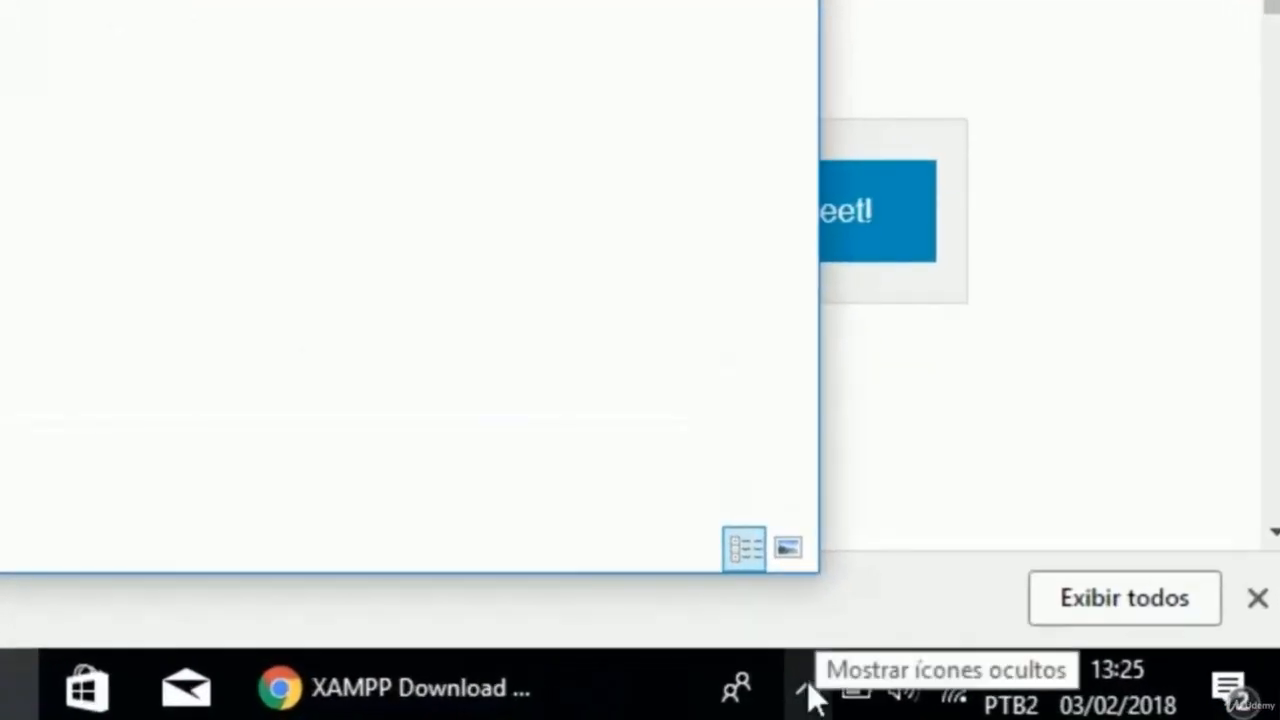
On the Windows machine, reveal the hidden notification-area items and open XAMPP from there.
click(1048, 699)
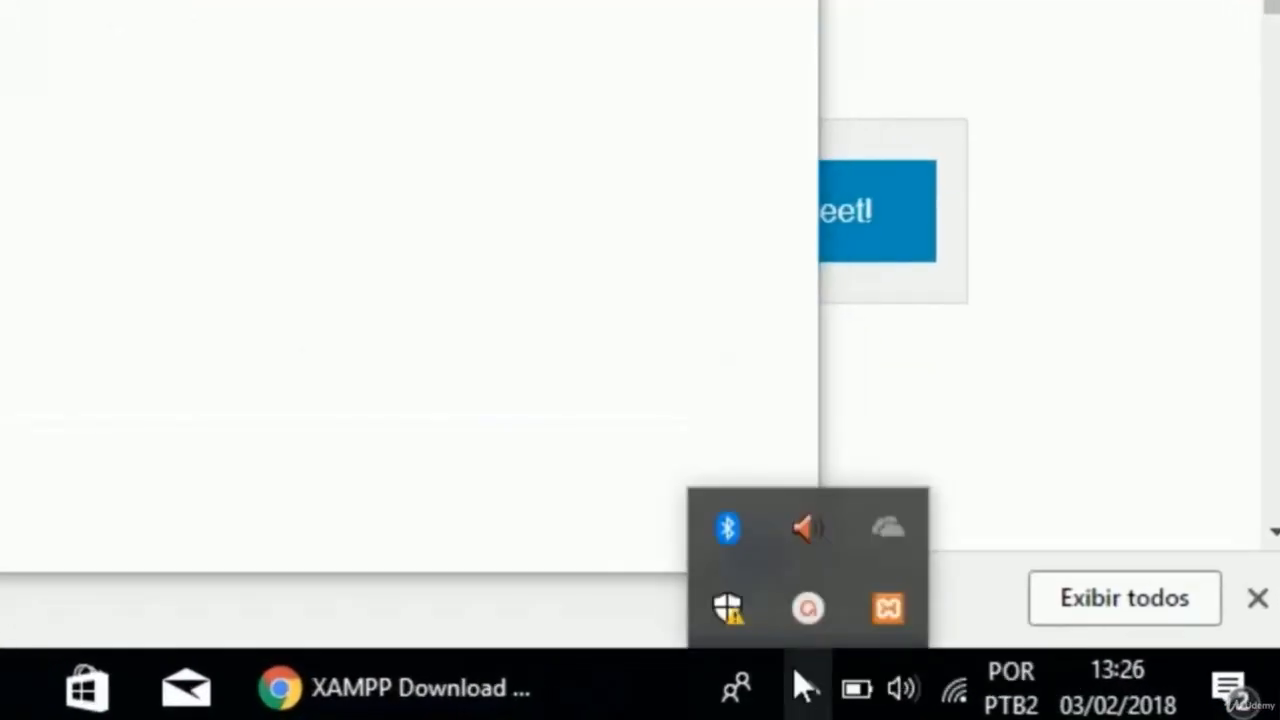
click(889, 610)
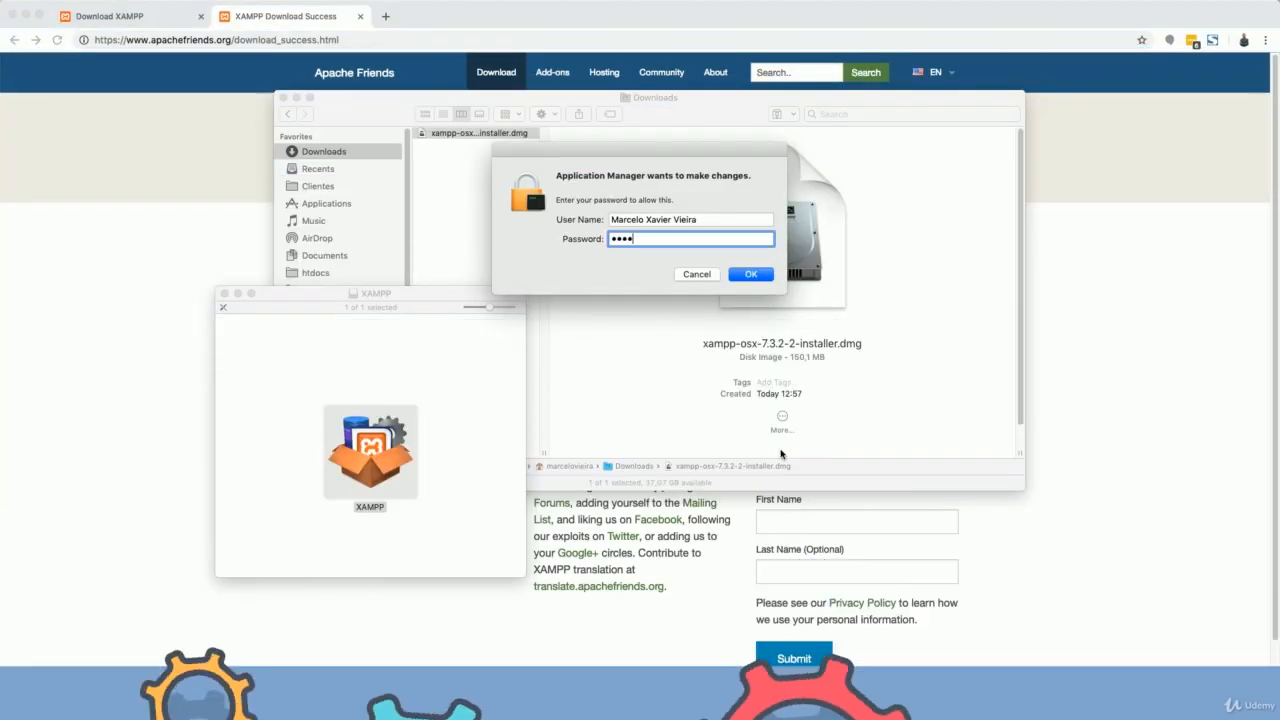
Authorize Application Manager with the account password and move the XAMPP manager window aside.
text(•••••)
click(750, 274)
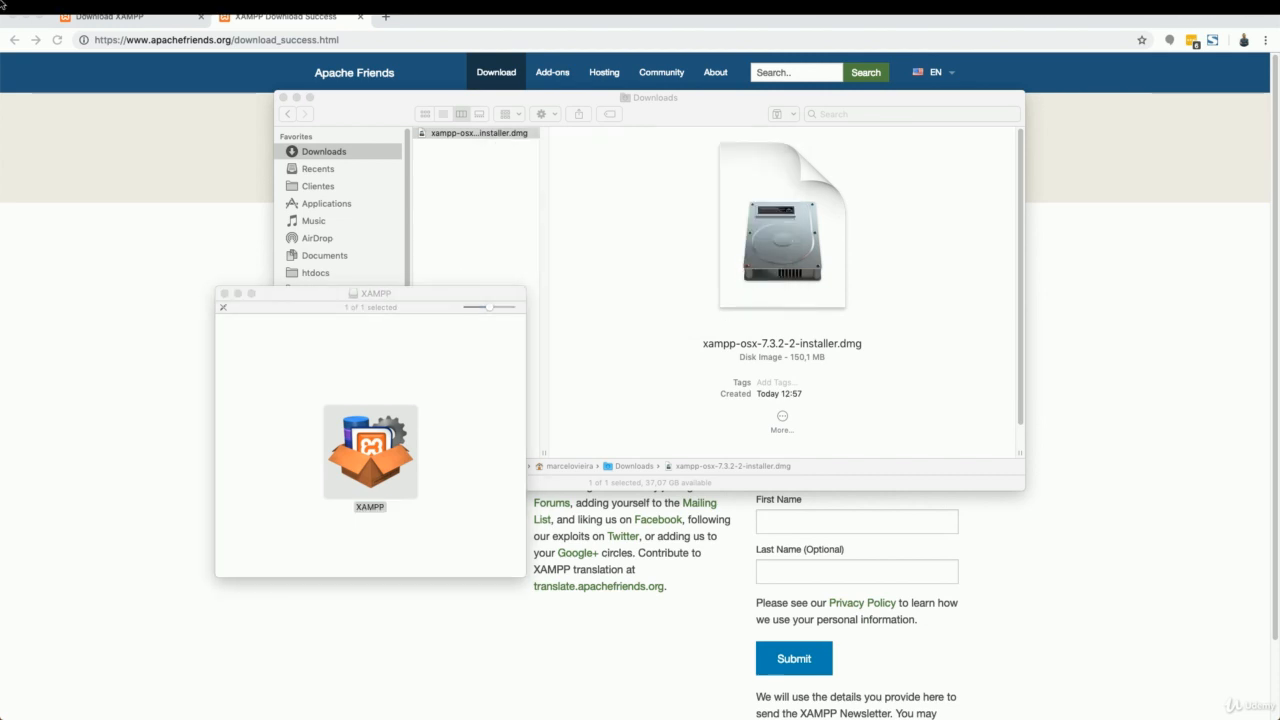
drag(364, 293, 903, 303)
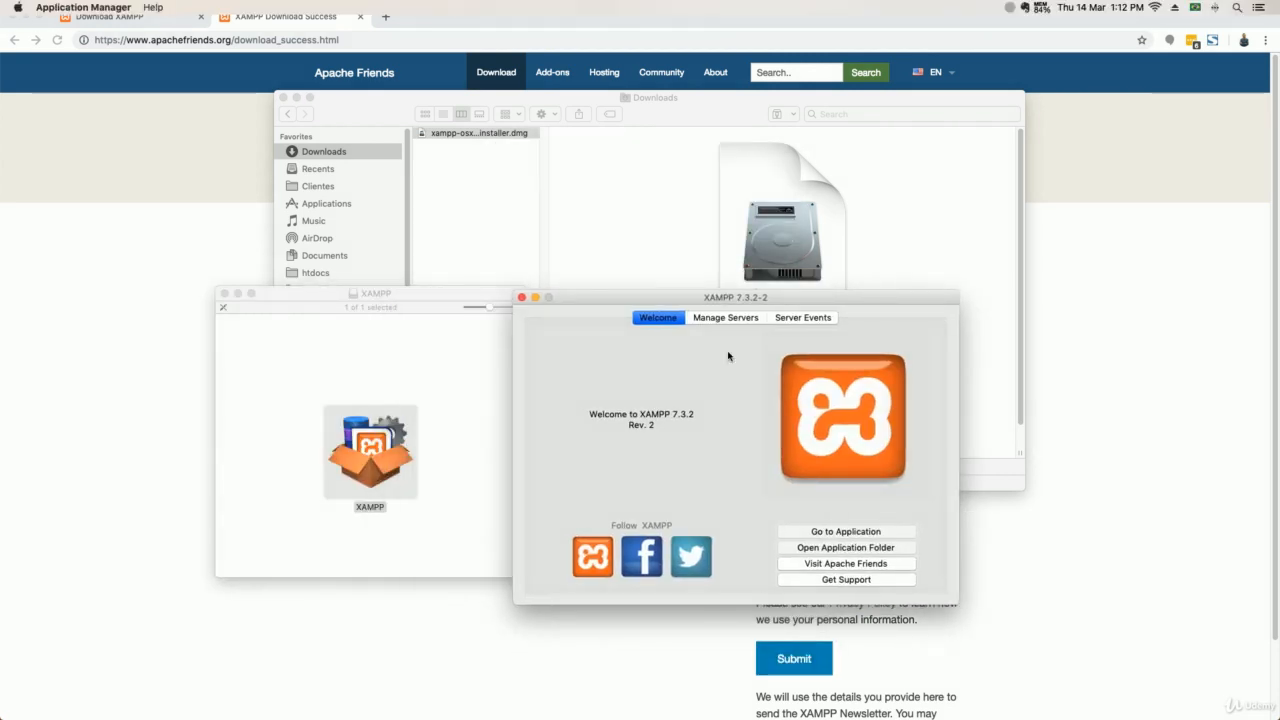
Start the MySQL Database and Apache Web Server individually from the XAMPP server list.
click(715, 320)
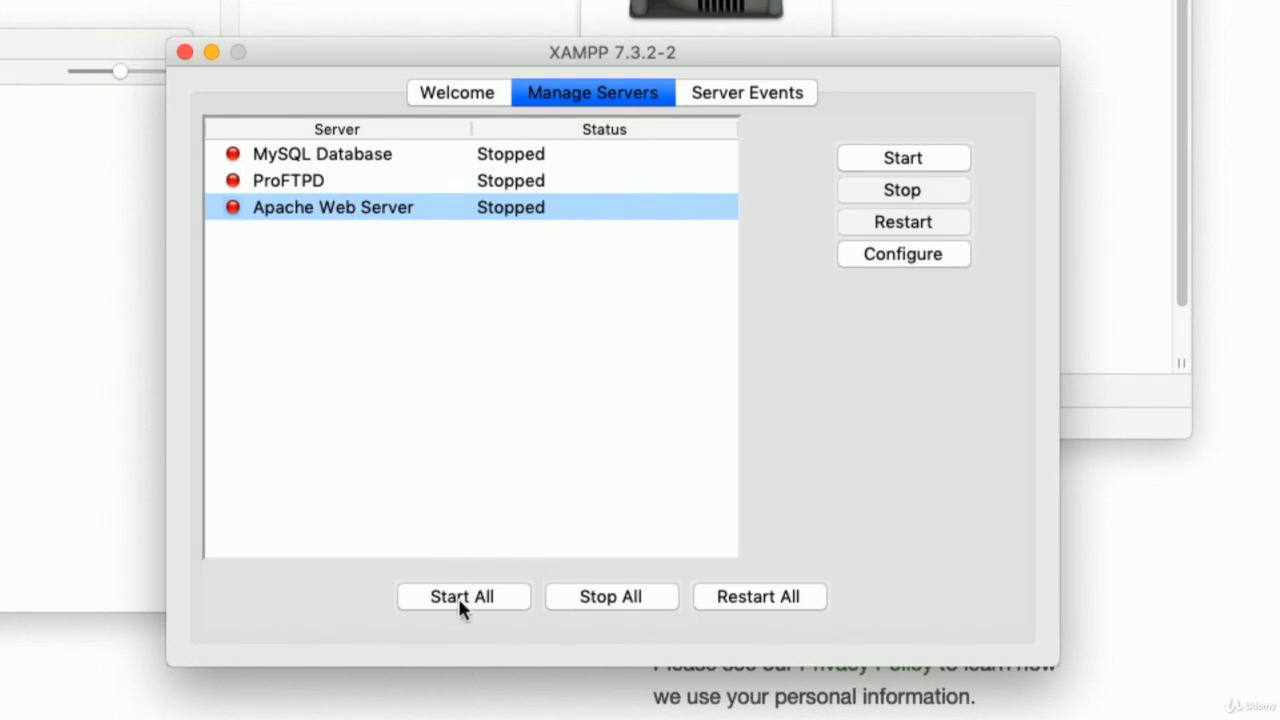
click(329, 157)
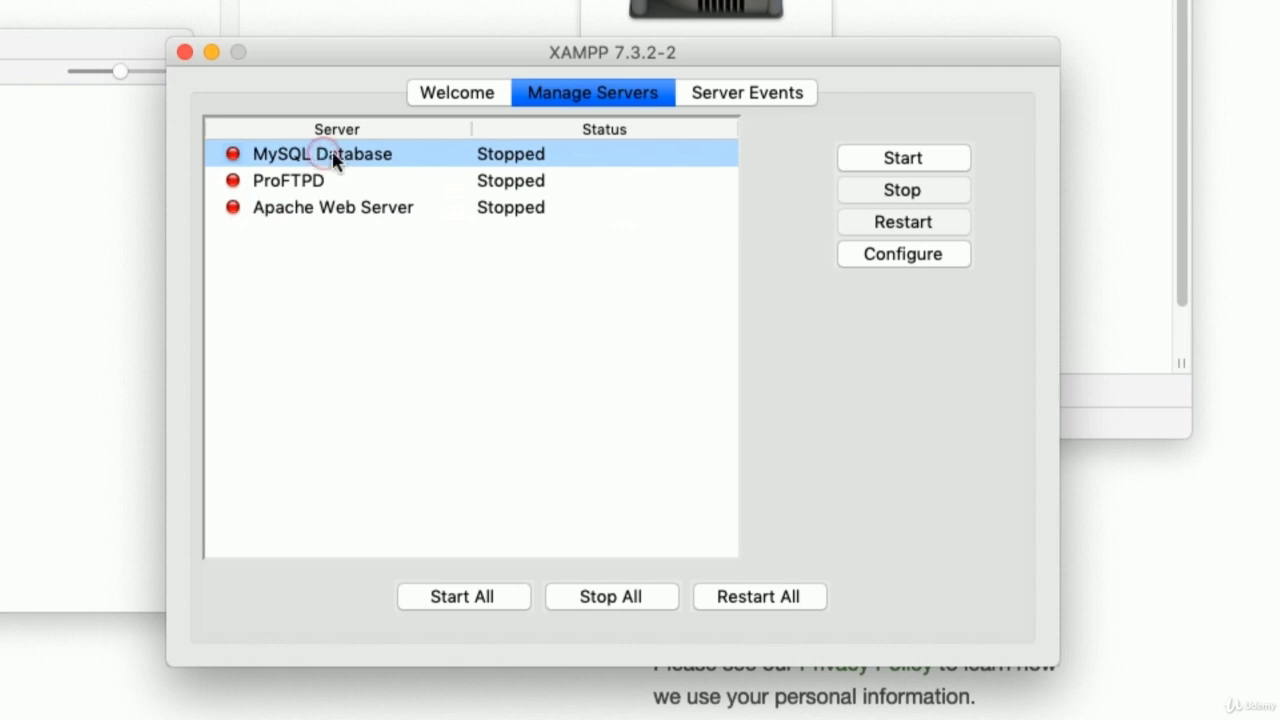
click(881, 157)
click(303, 211)
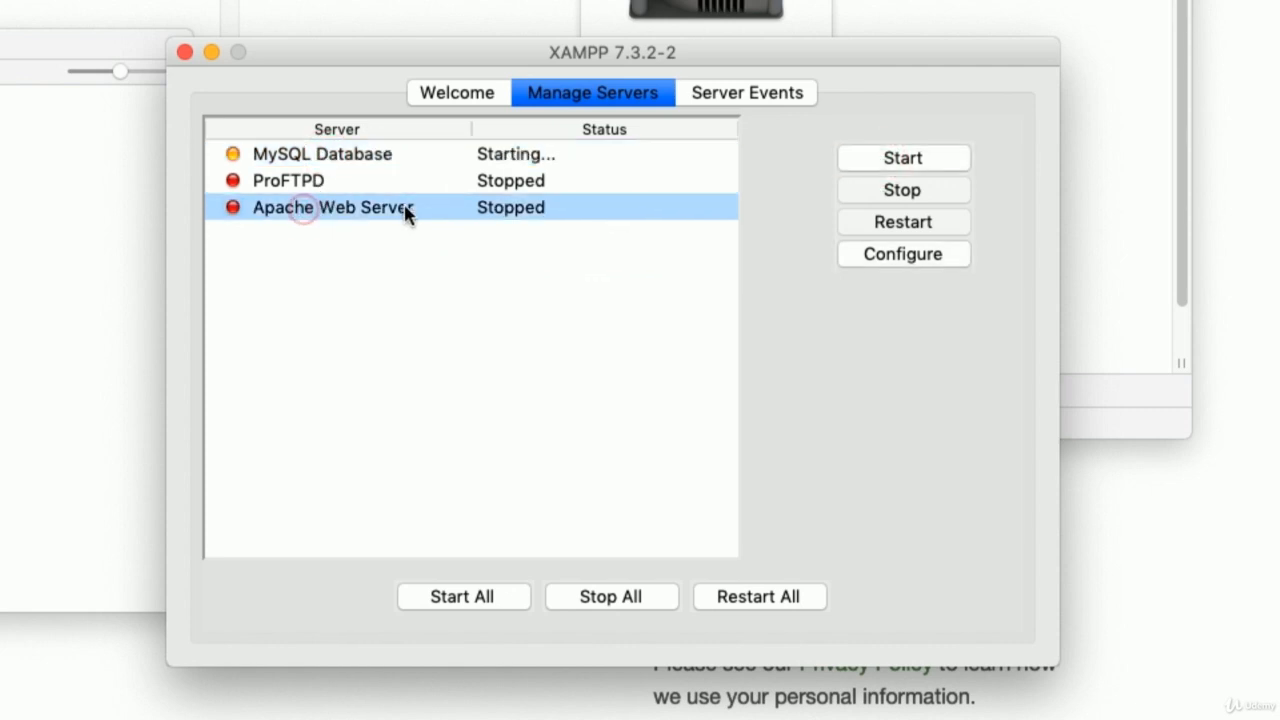
click(919, 160)
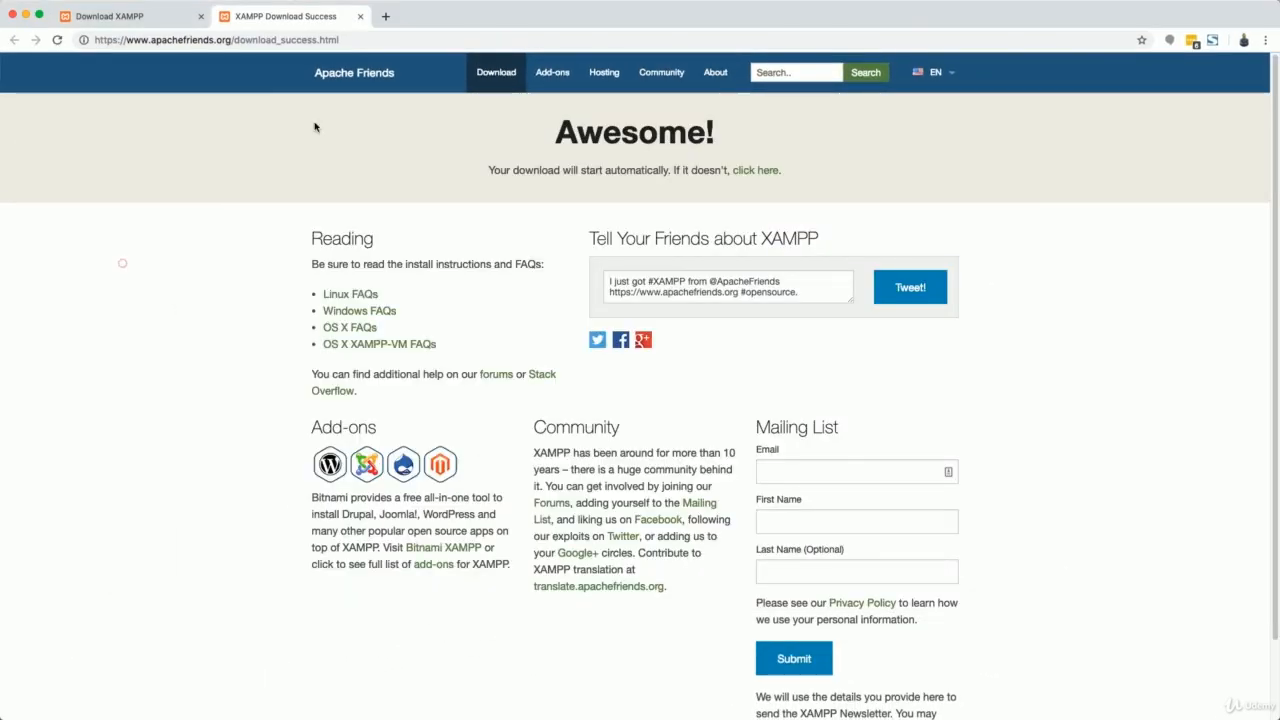
Switch to Chrome, load localhost in the current tab, and look over the XAMPP dashboard page.
click(236, 42)
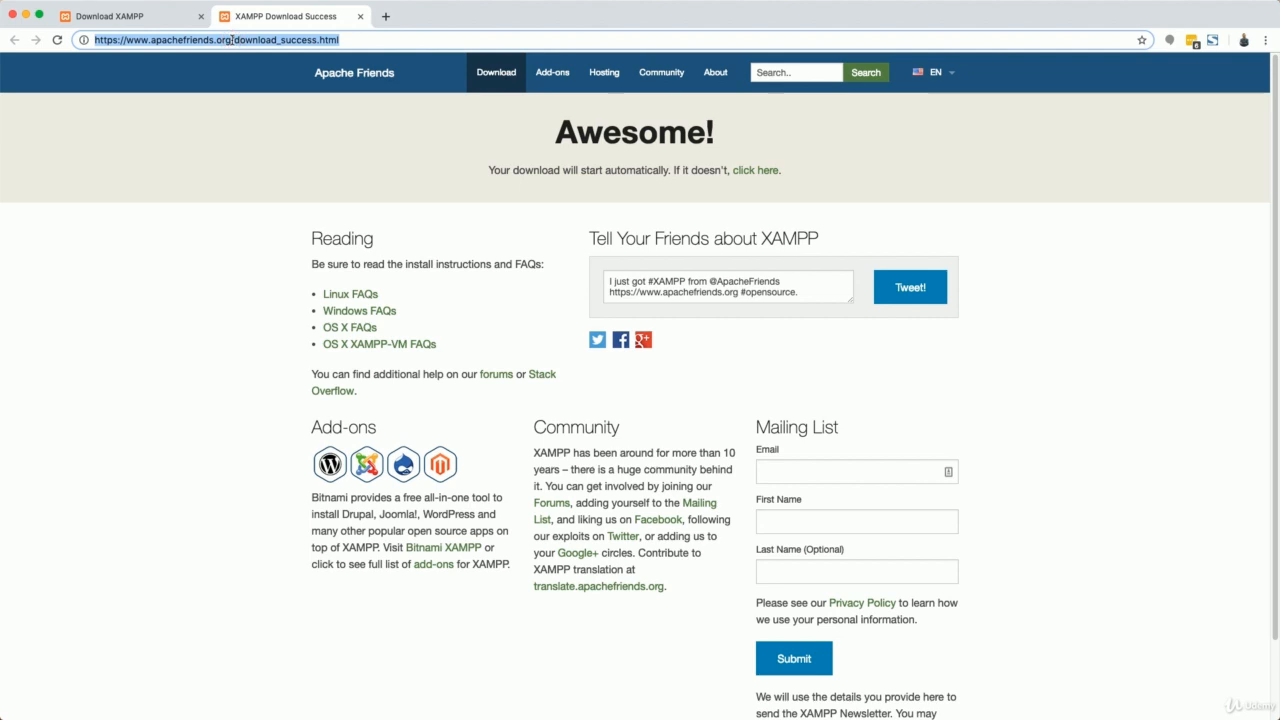
text(local)
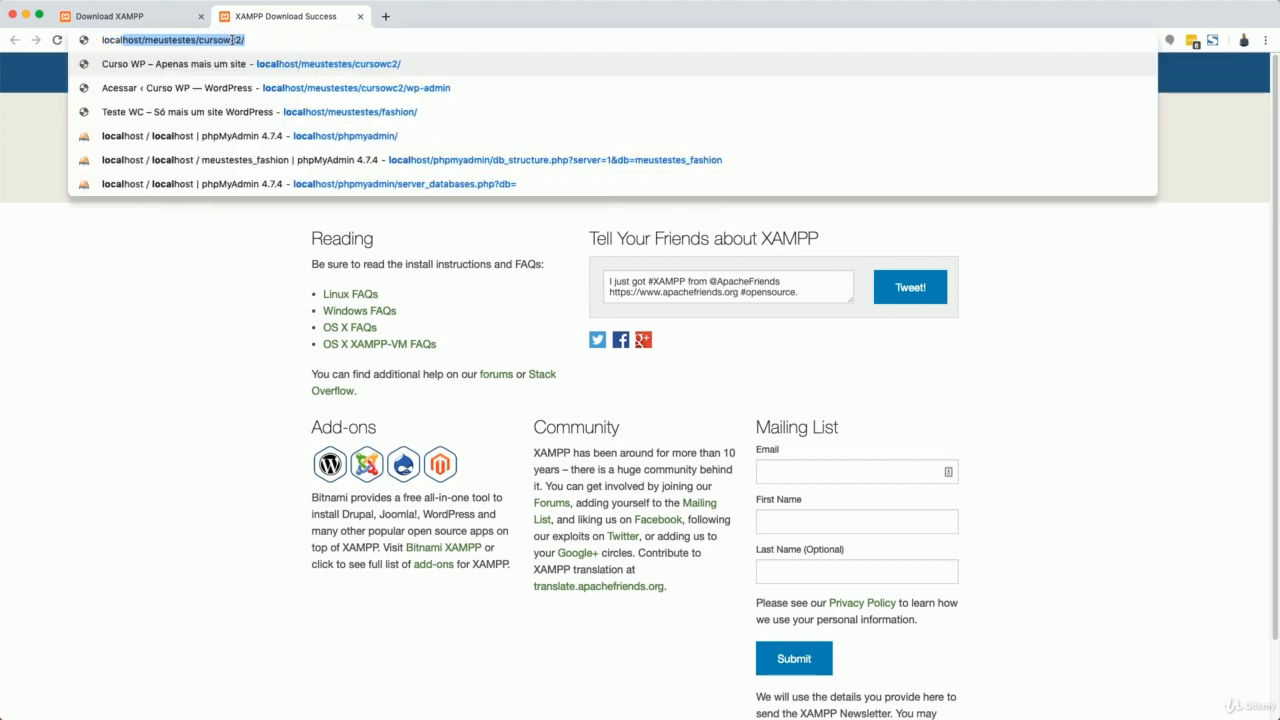
text(host)
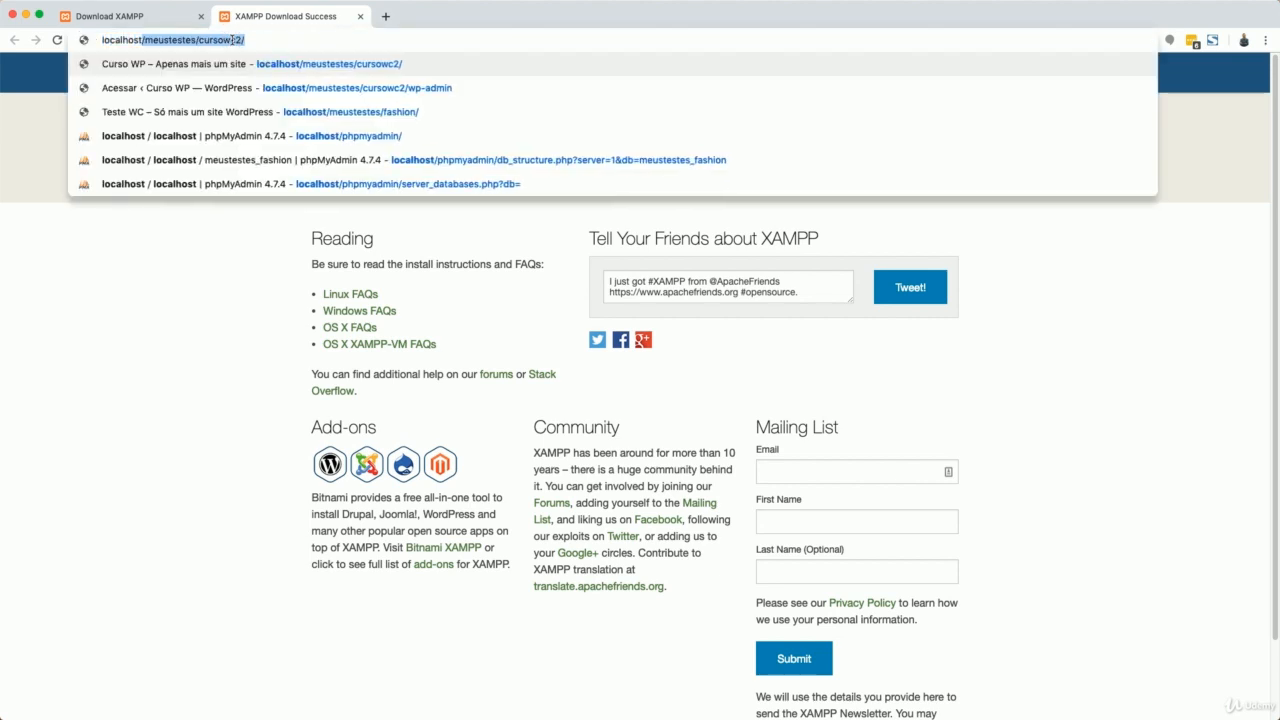
key(Delete)
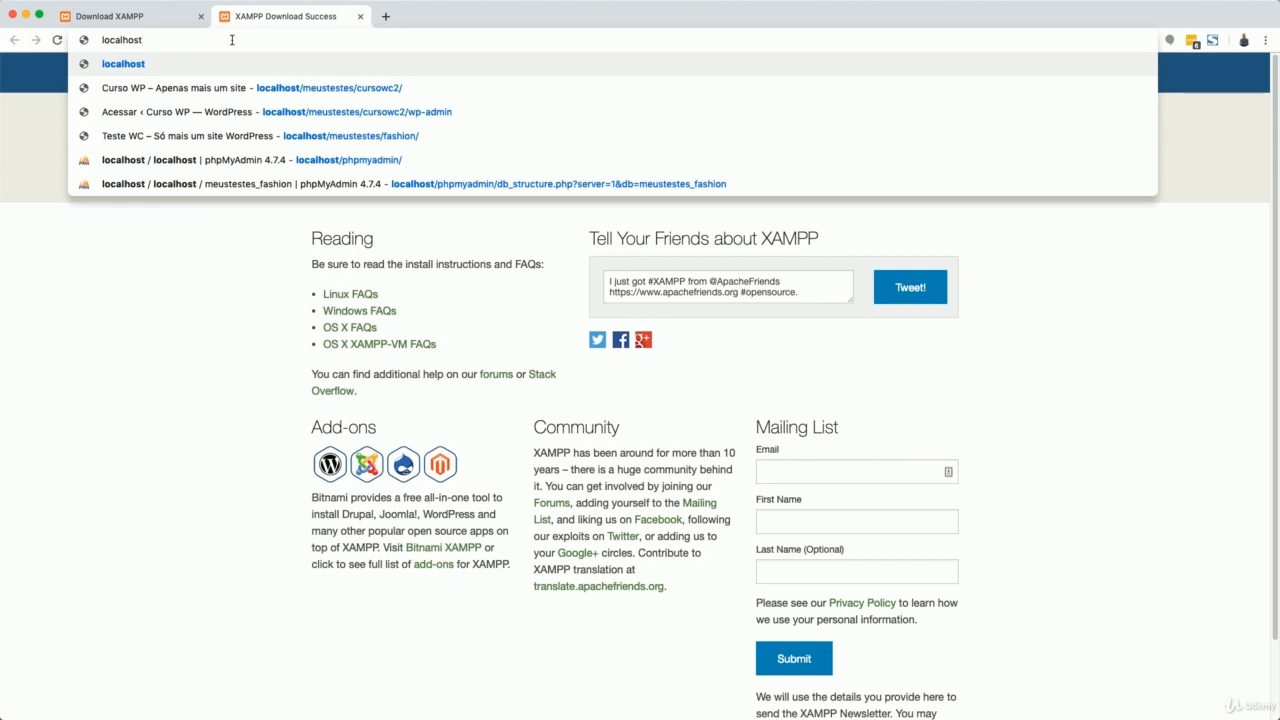
key(Return)
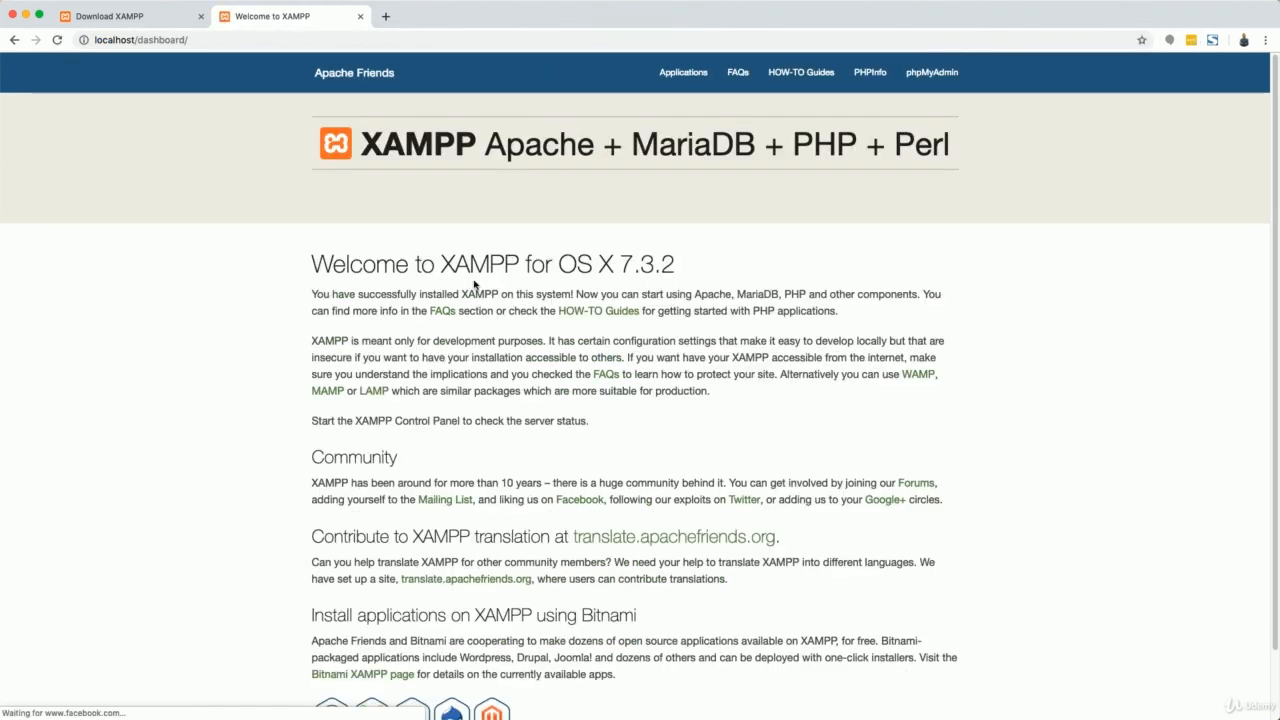
scroll(510, 426, down, 2)
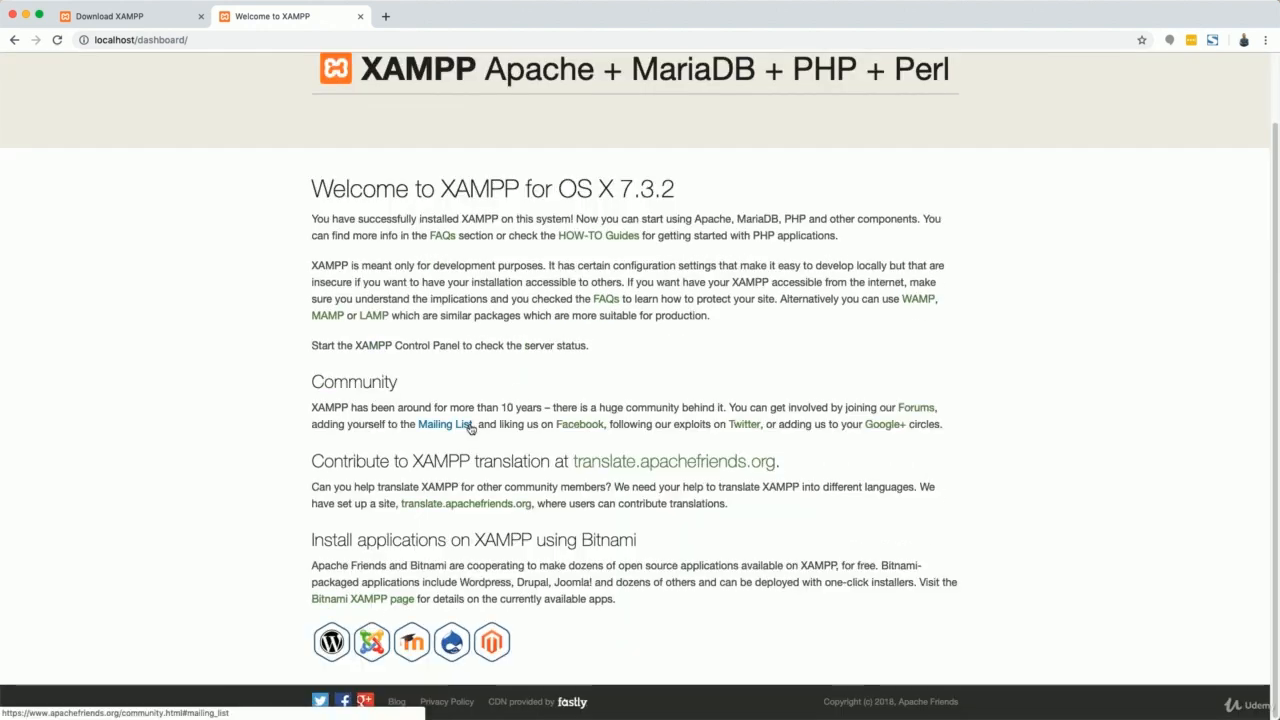
scroll(470, 428, up, 2)
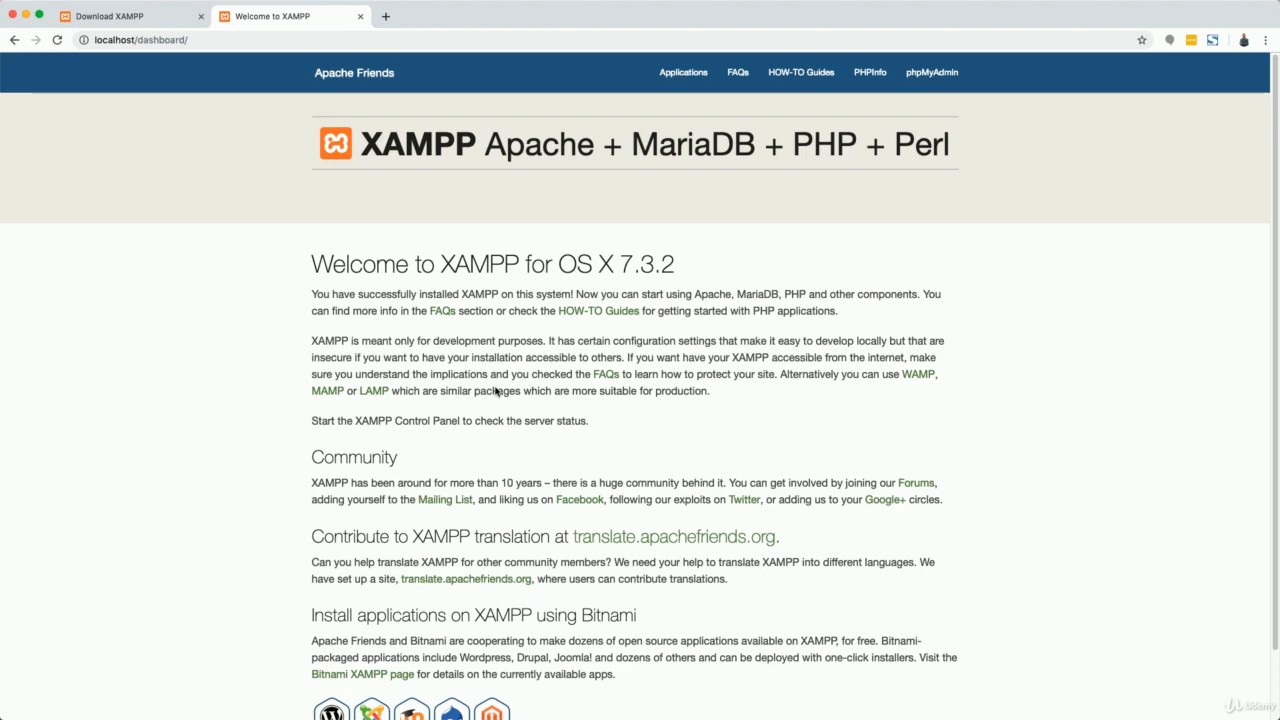
Replace the dashboard part of the localhost address with phpmyadmin and load that page.
click(182, 40)
click(164, 38)
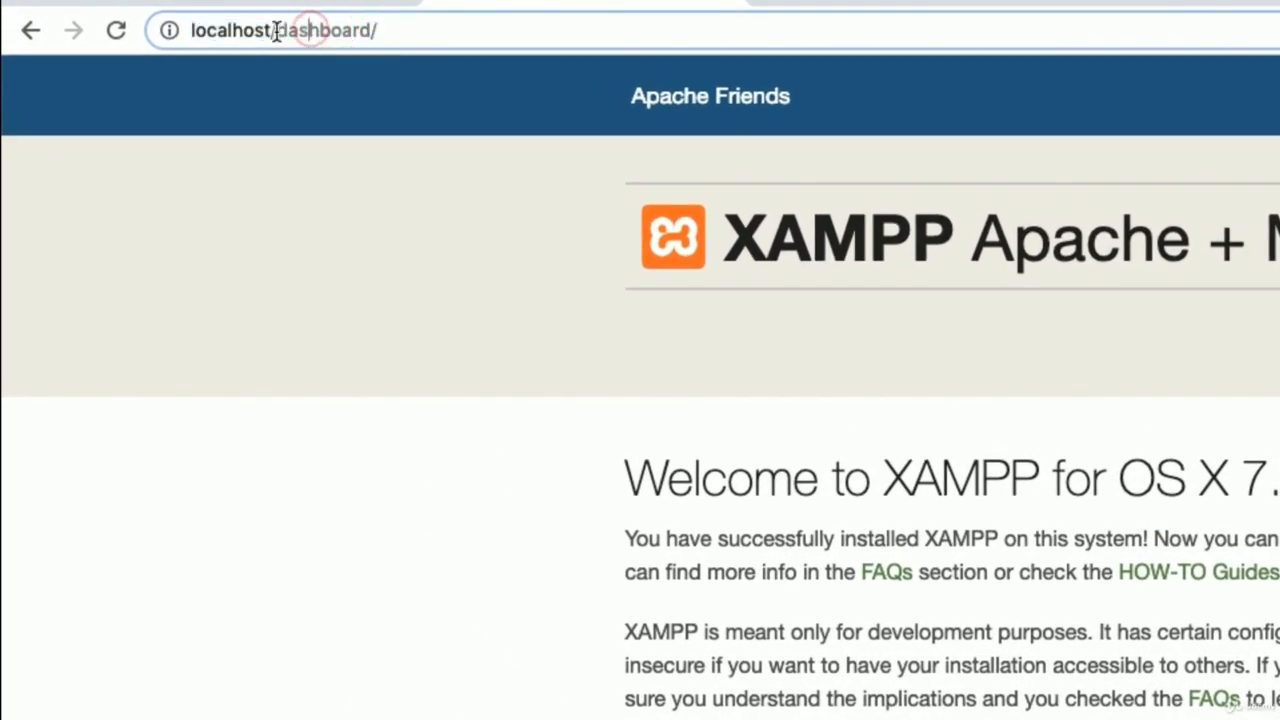
drag(276, 30, 385, 31)
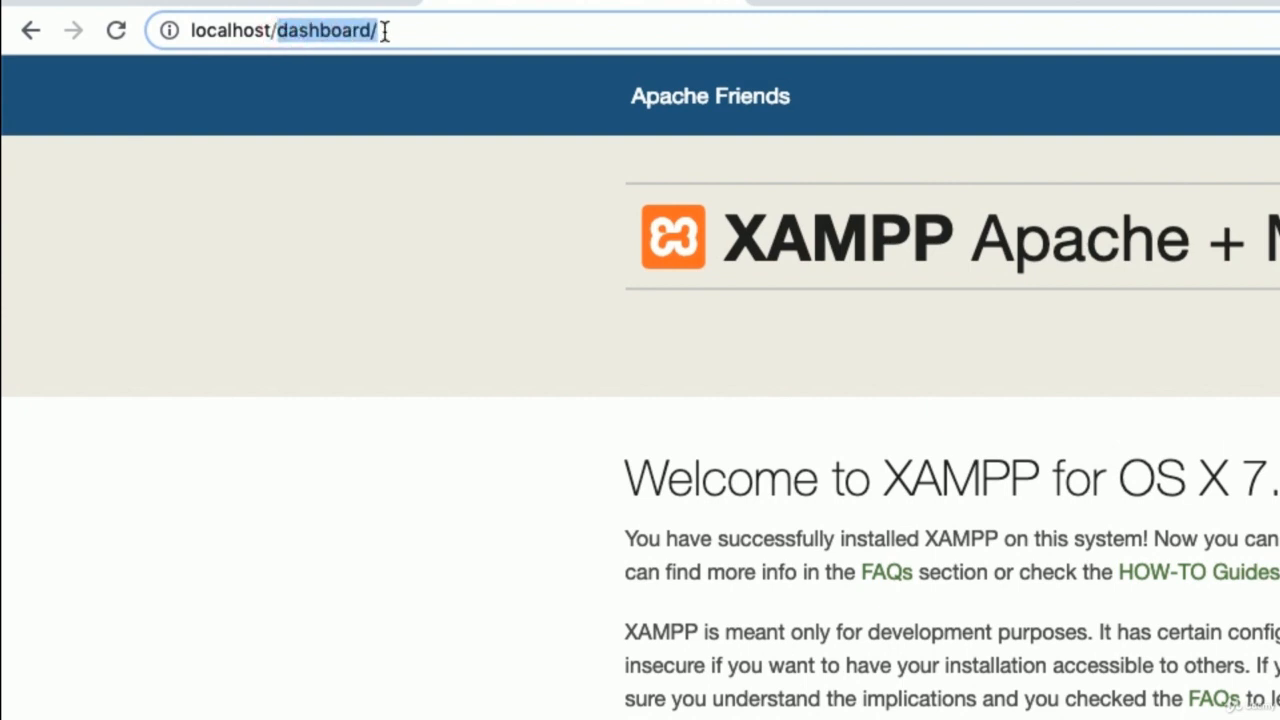
text(phpmyad)
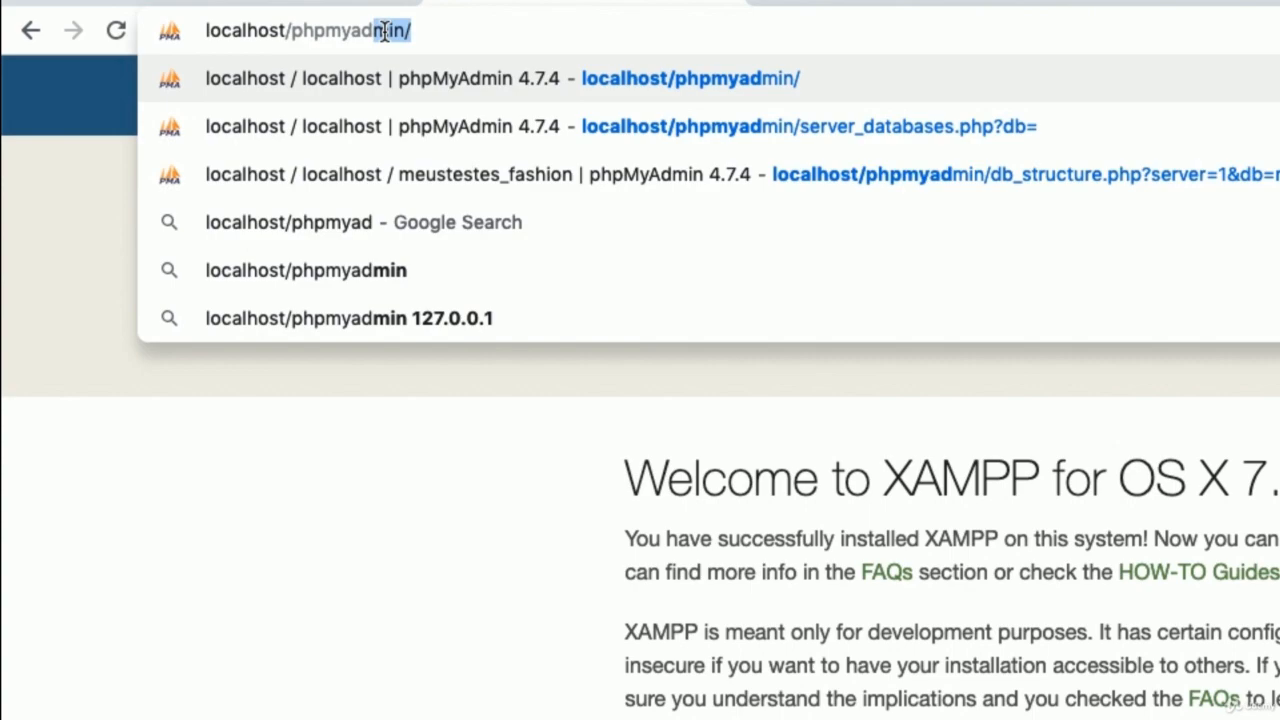
key(Return)
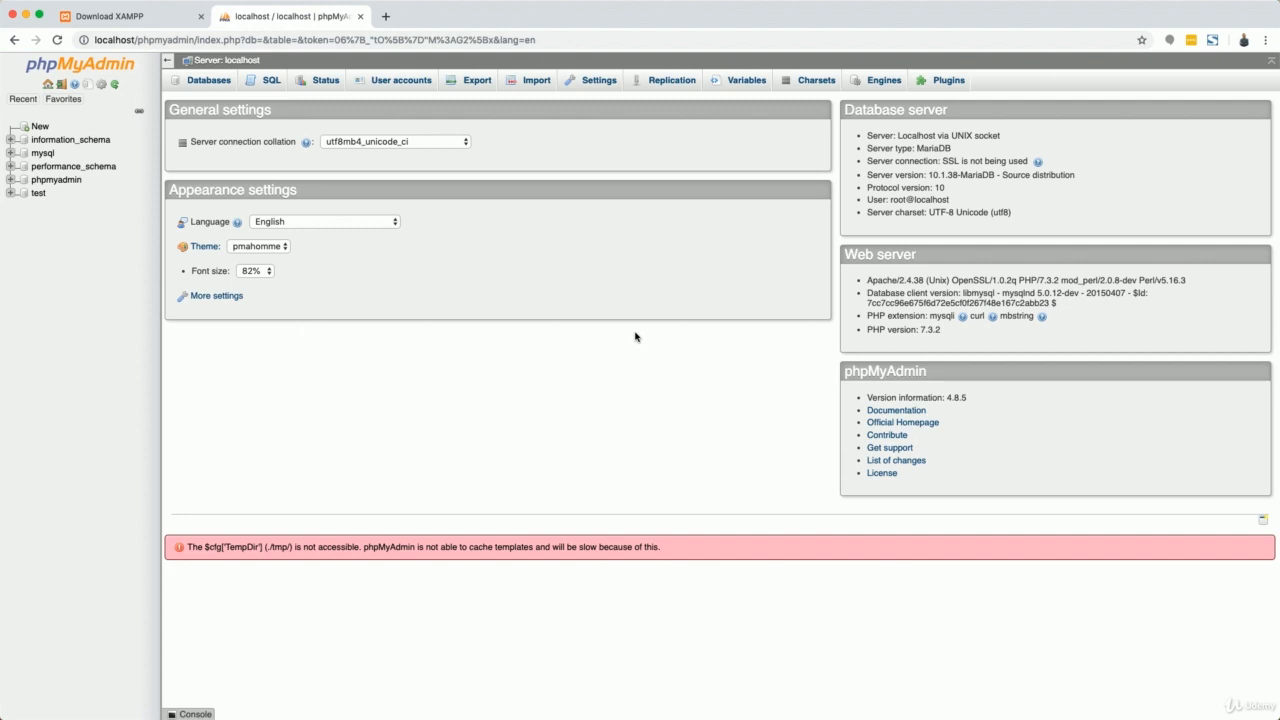
In Finder, close the XAMPP disk image window and open the htdocs folder inside Applications > XAMPP.
mouse_move(198, 712)
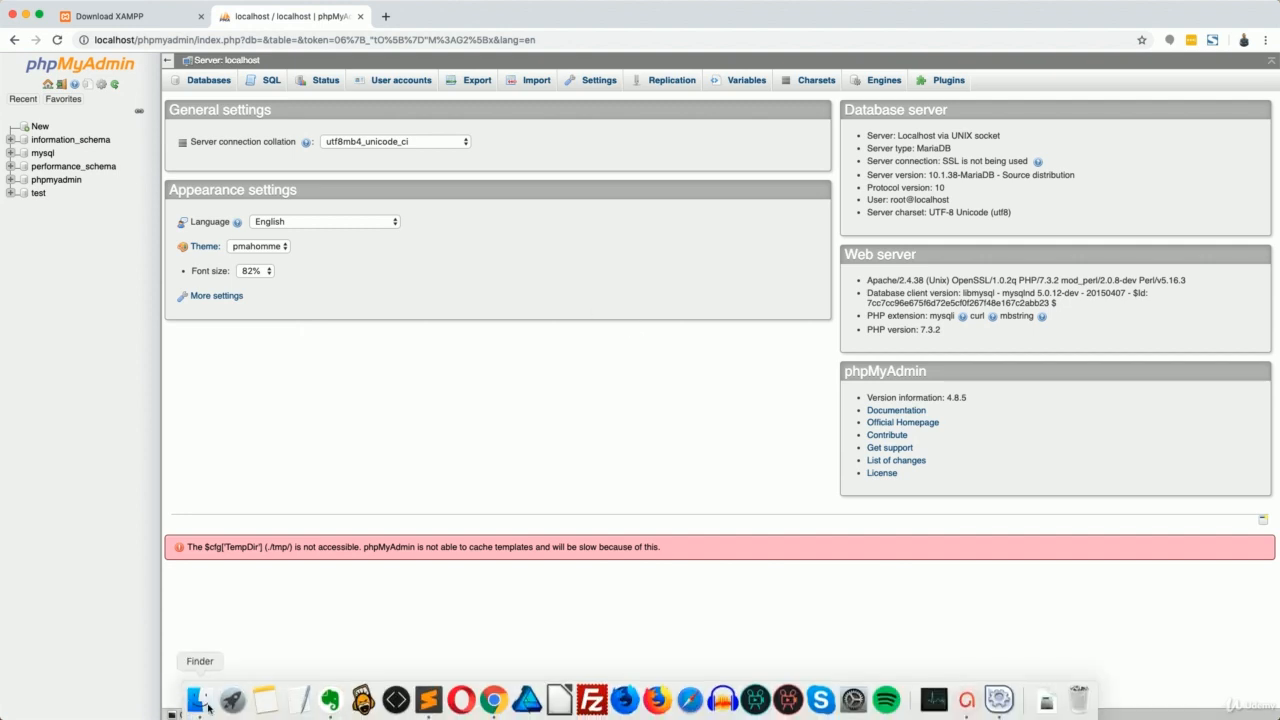
click(200, 703)
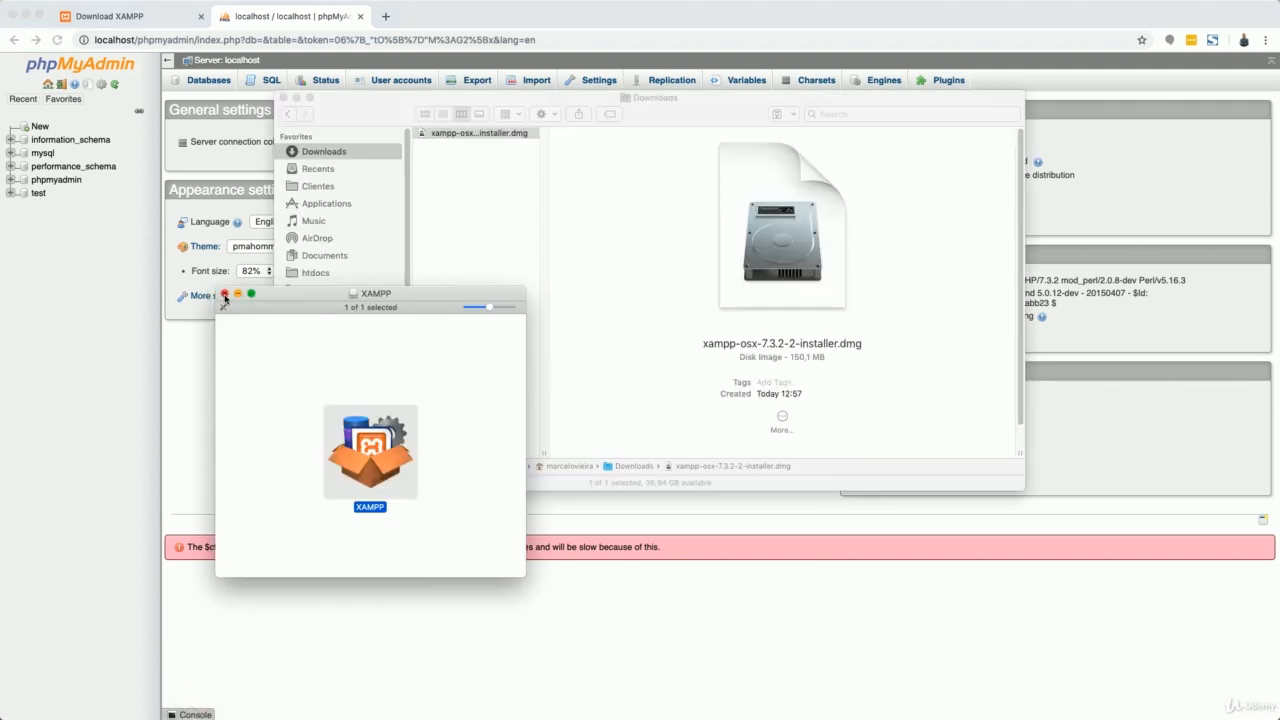
click(224, 294)
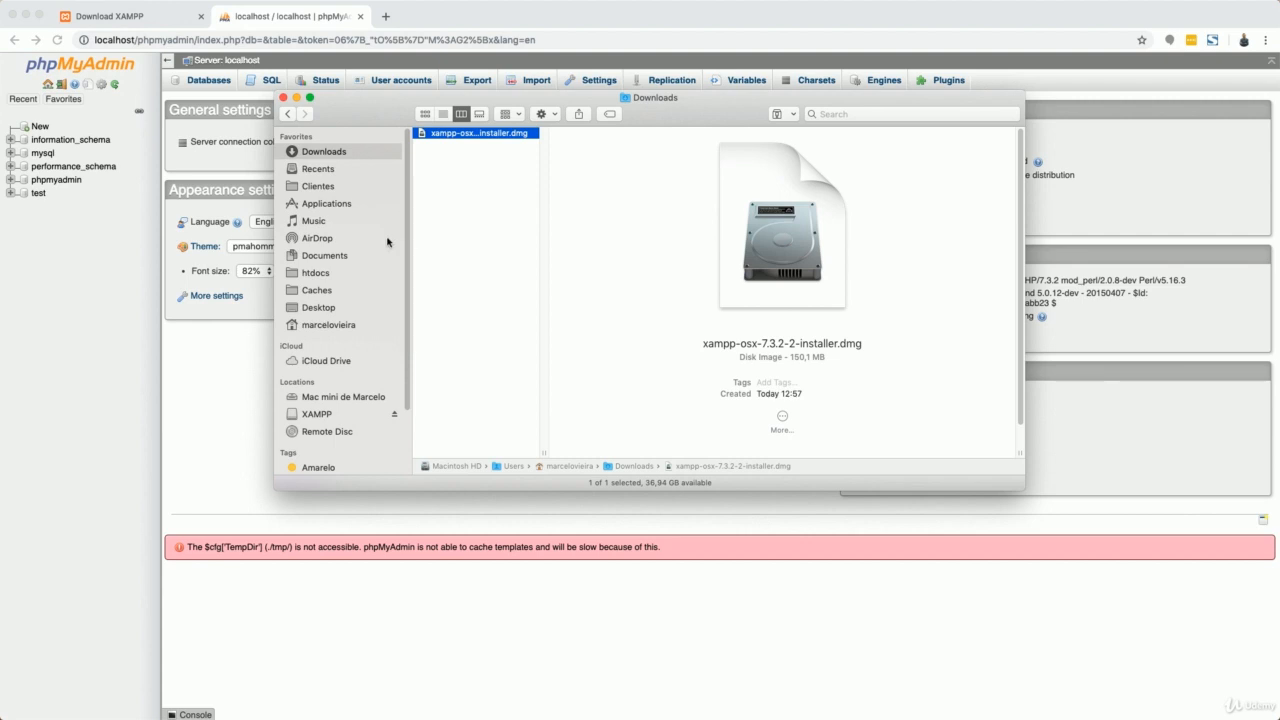
click(330, 204)
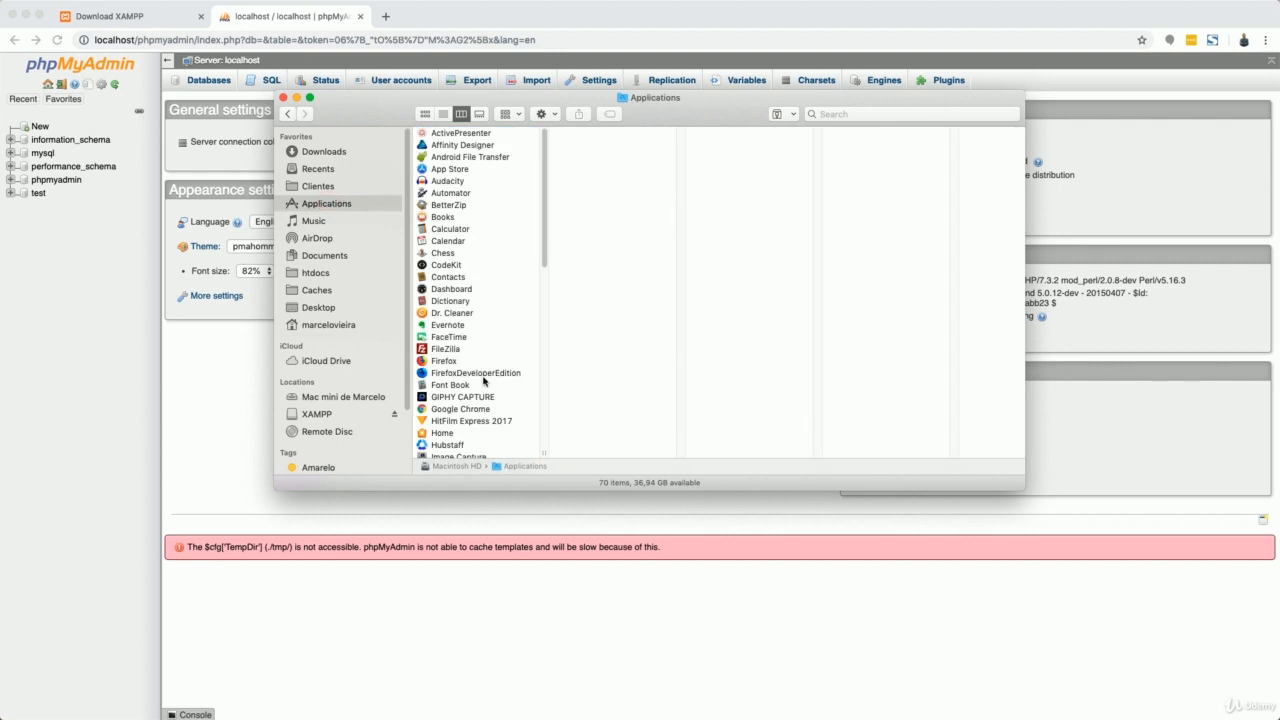
scroll(484, 379, down, 10)
click(450, 453)
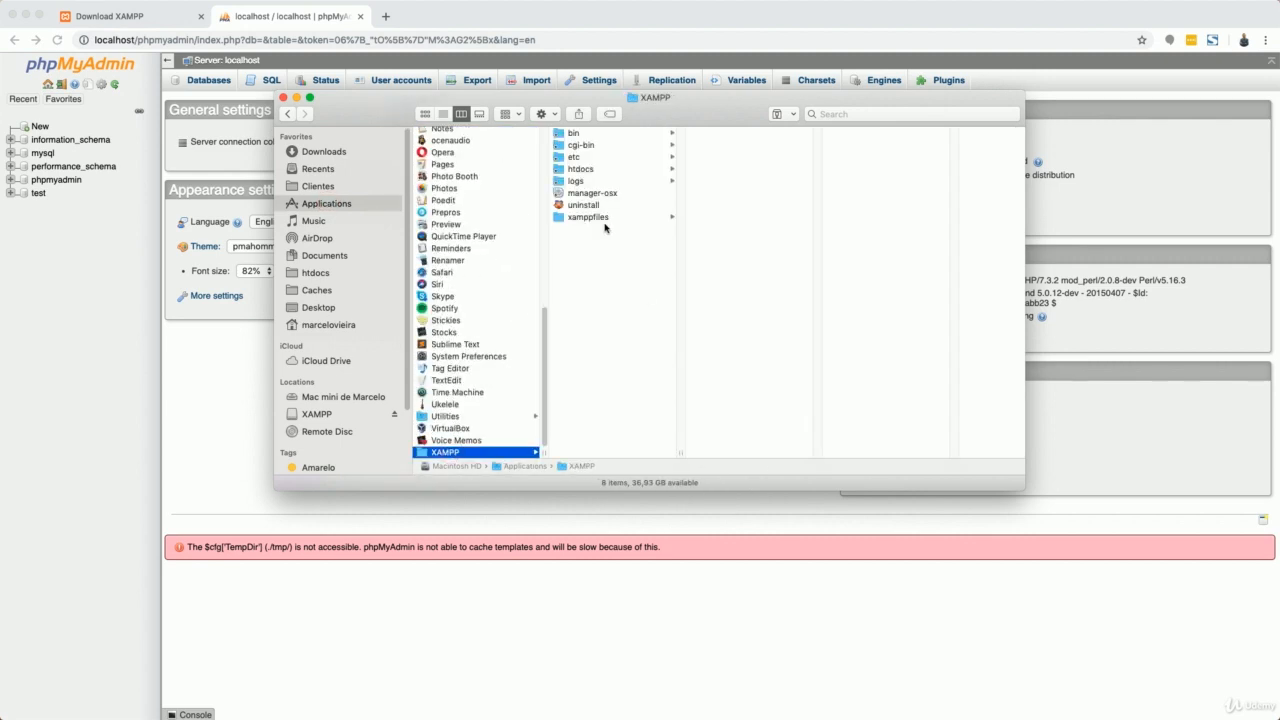
click(582, 169)
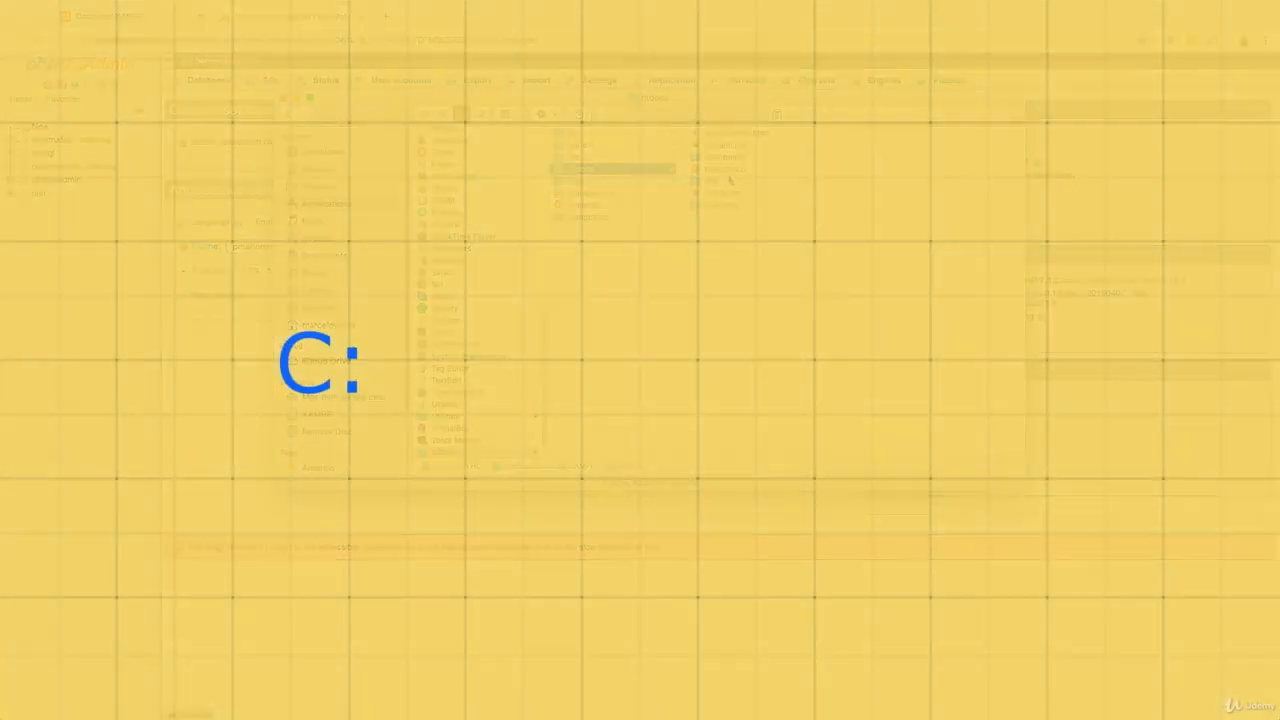